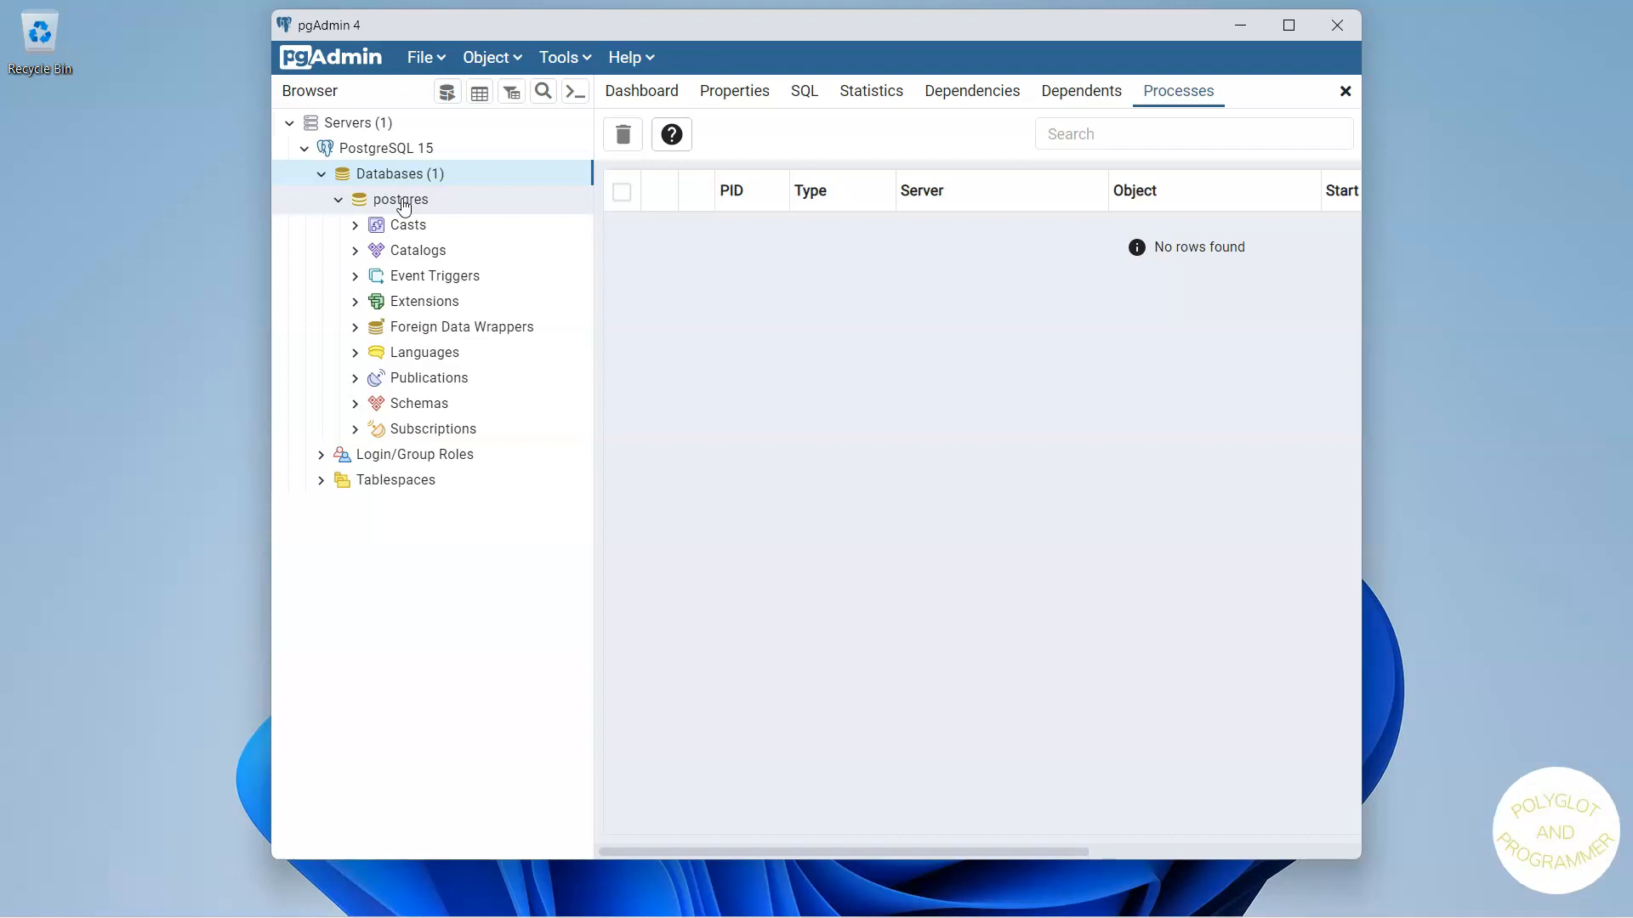
{"action": "left_click", "coordinate": [407, 206]}
{"action": "left_click", "coordinate": [408, 204]}
{"action": "left_click", "coordinate": [370, 206]}
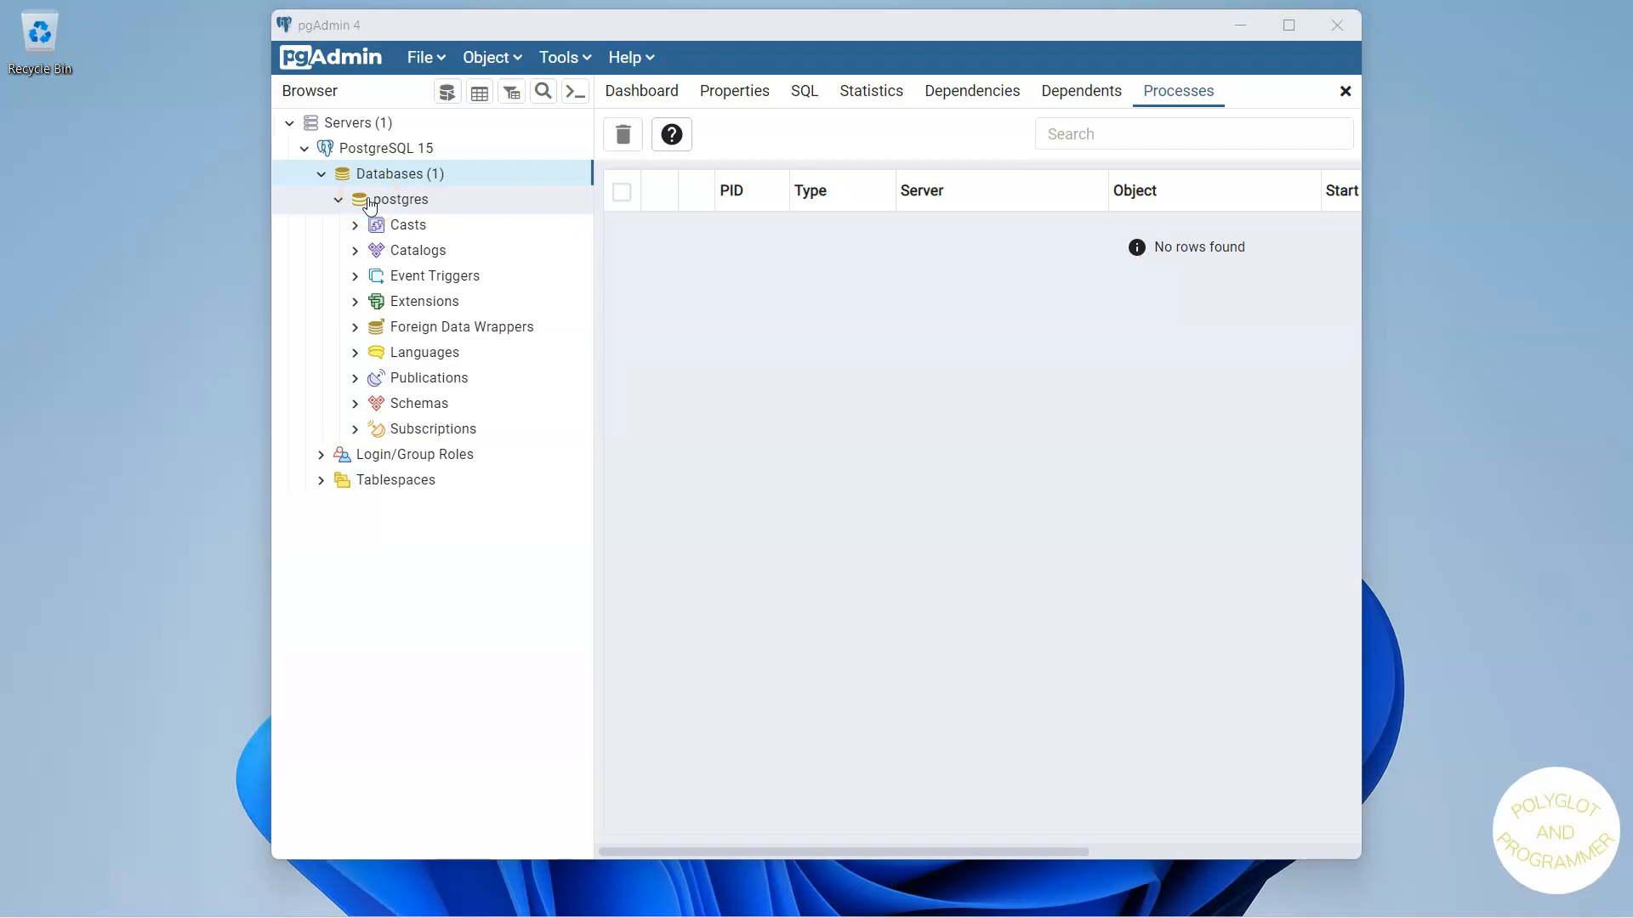
Create a database named todolist on the PostgreSQL 15 server, keeping postgres as its owner.
{"action": "left_click", "coordinate": [385, 174]}
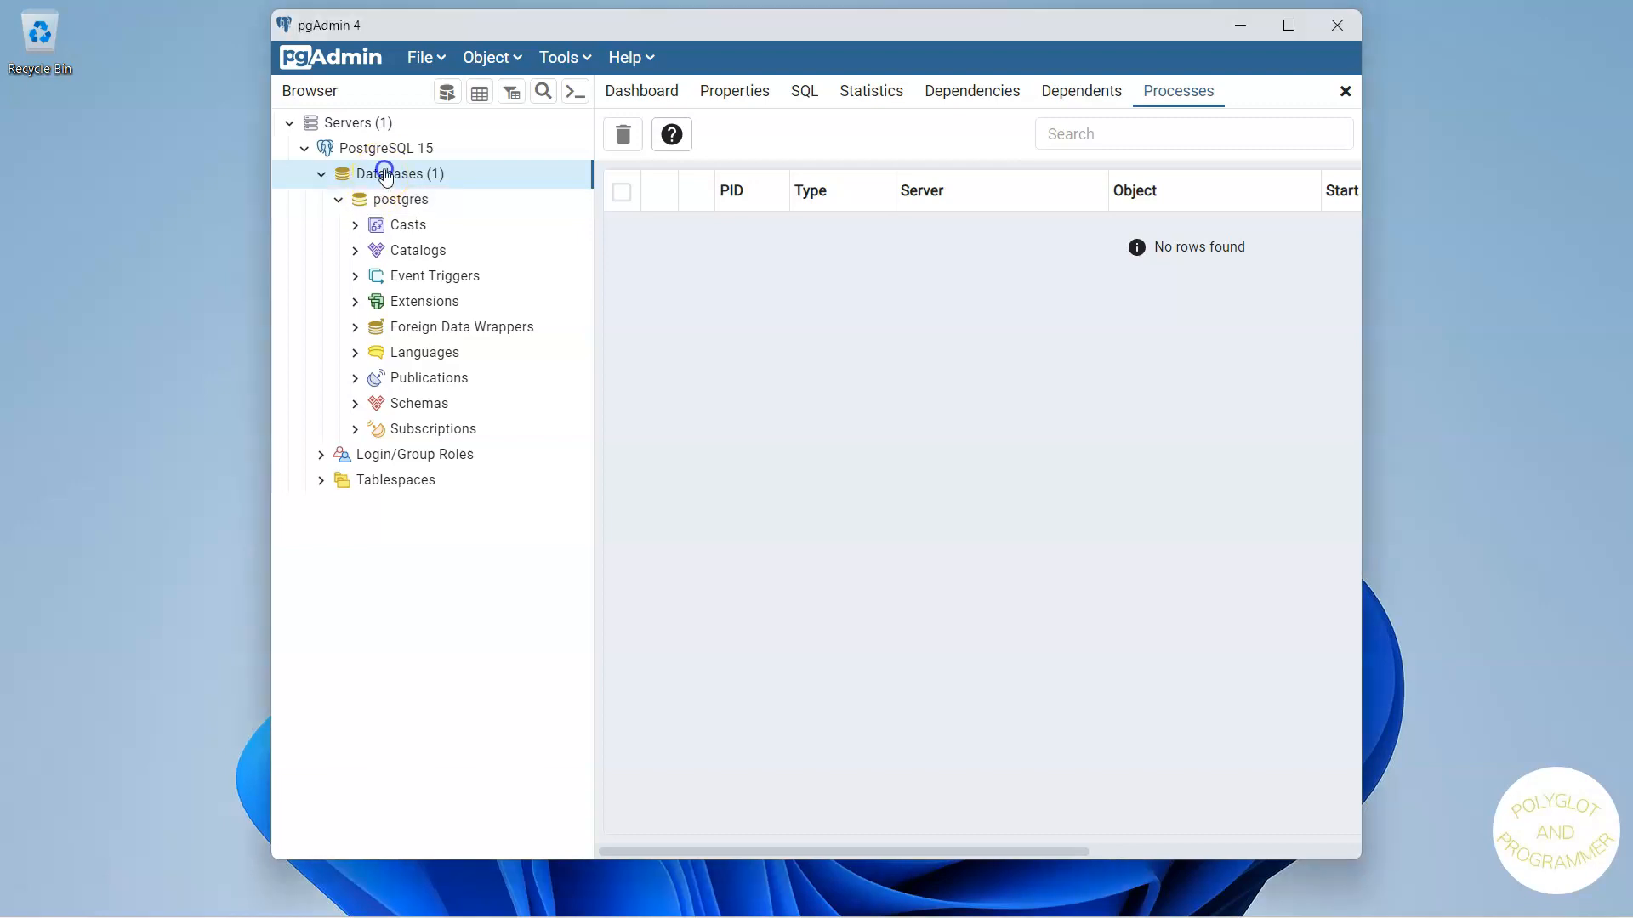
{"action": "right_click", "coordinate": [386, 176]}
{"action": "left_click", "coordinate": [412, 189]}
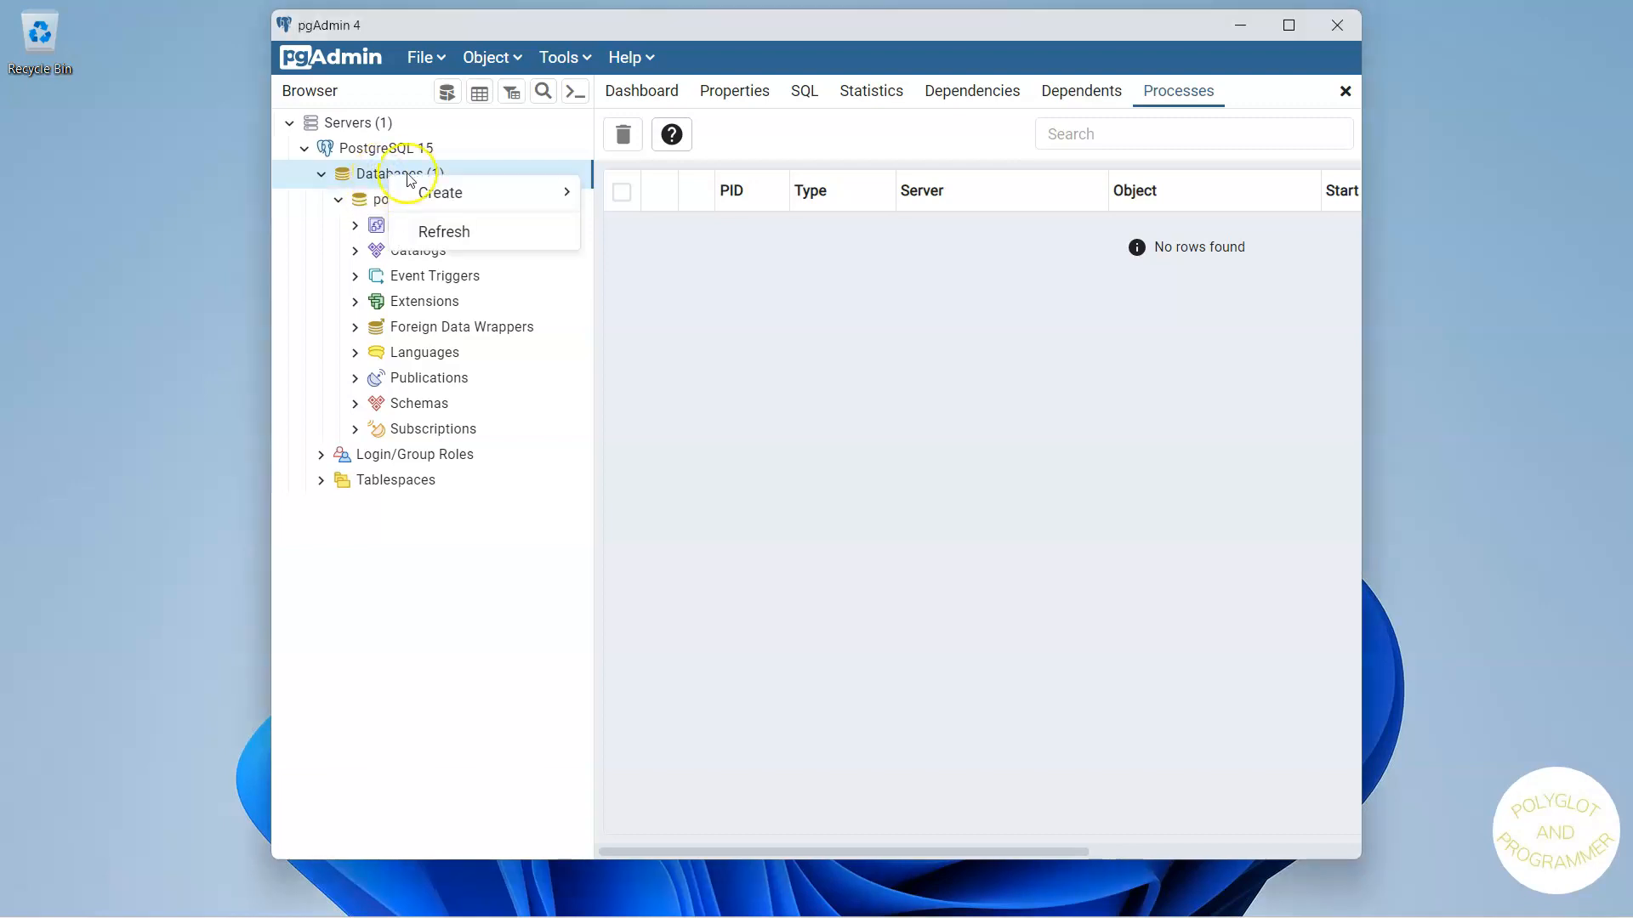
{"action": "left_click", "coordinate": [639, 191]}
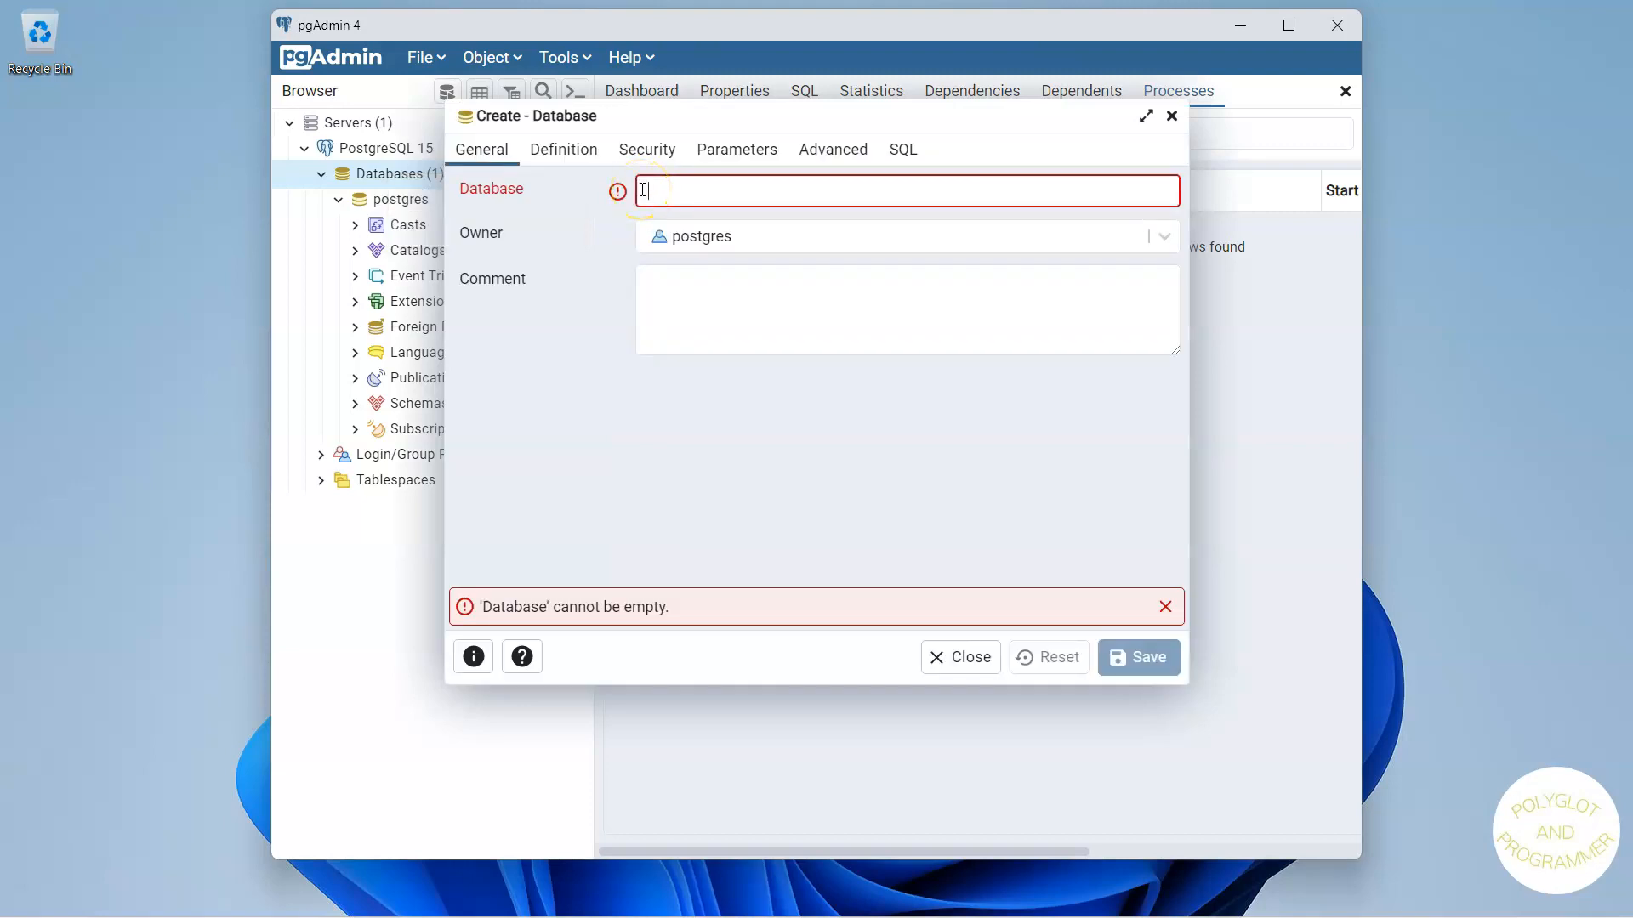
{"action": "type", "text": "todolist"}
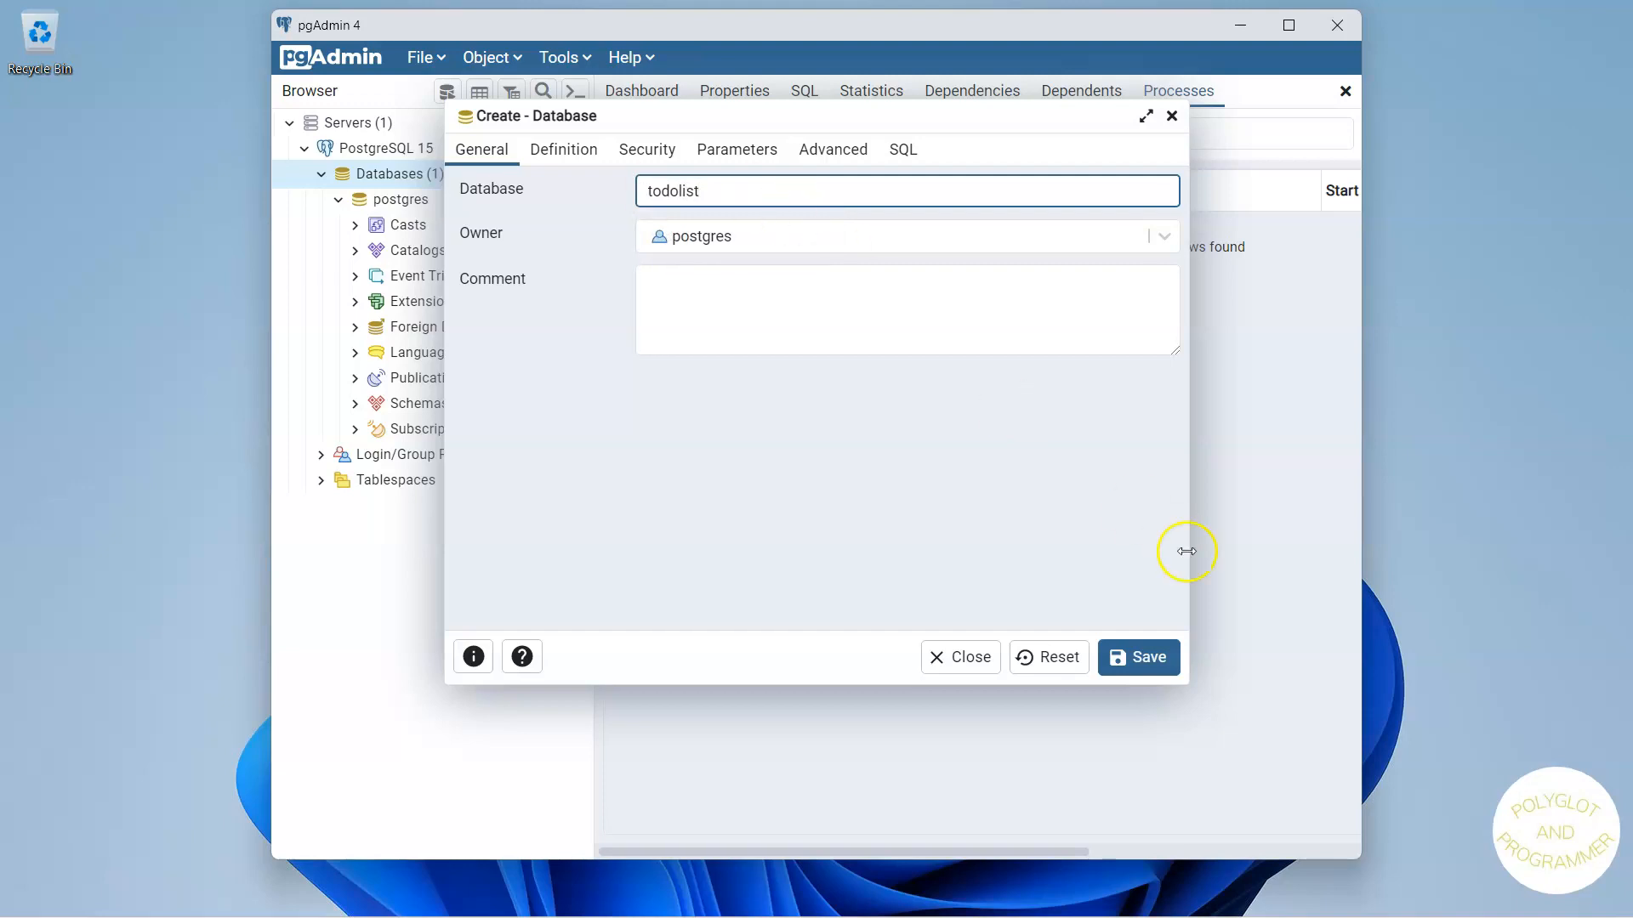
{"action": "left_click", "coordinate": [1139, 657]}
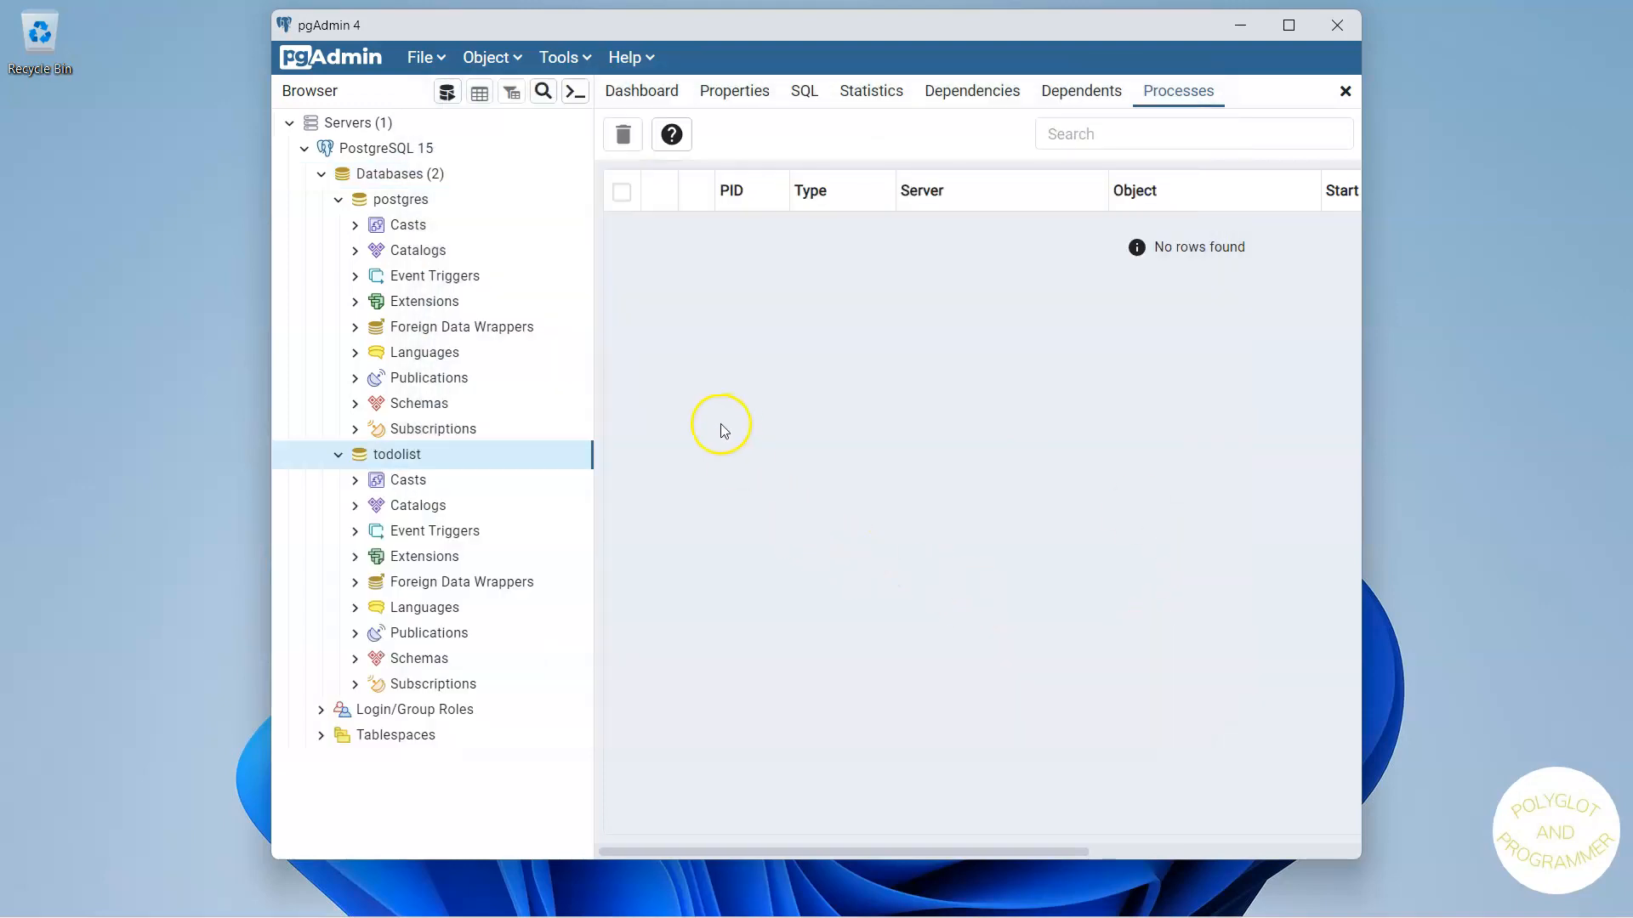
Create a schema named todo in the todolist database, keeping postgres as its owner.
{"action": "left_click", "coordinate": [420, 466]}
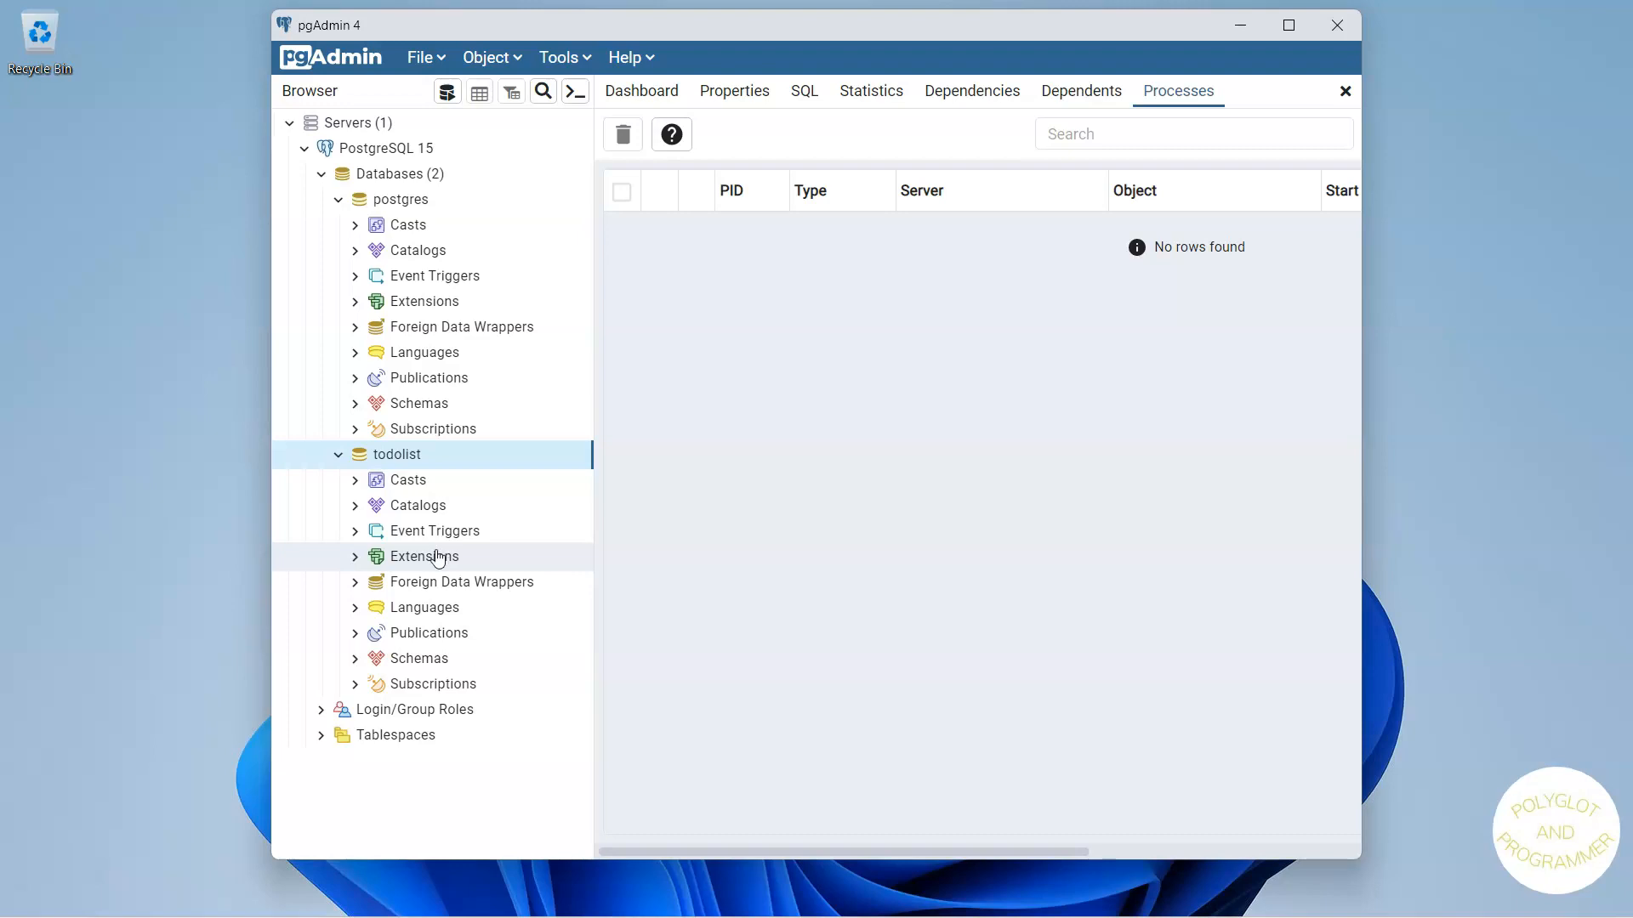
{"action": "left_click", "coordinate": [360, 664]}
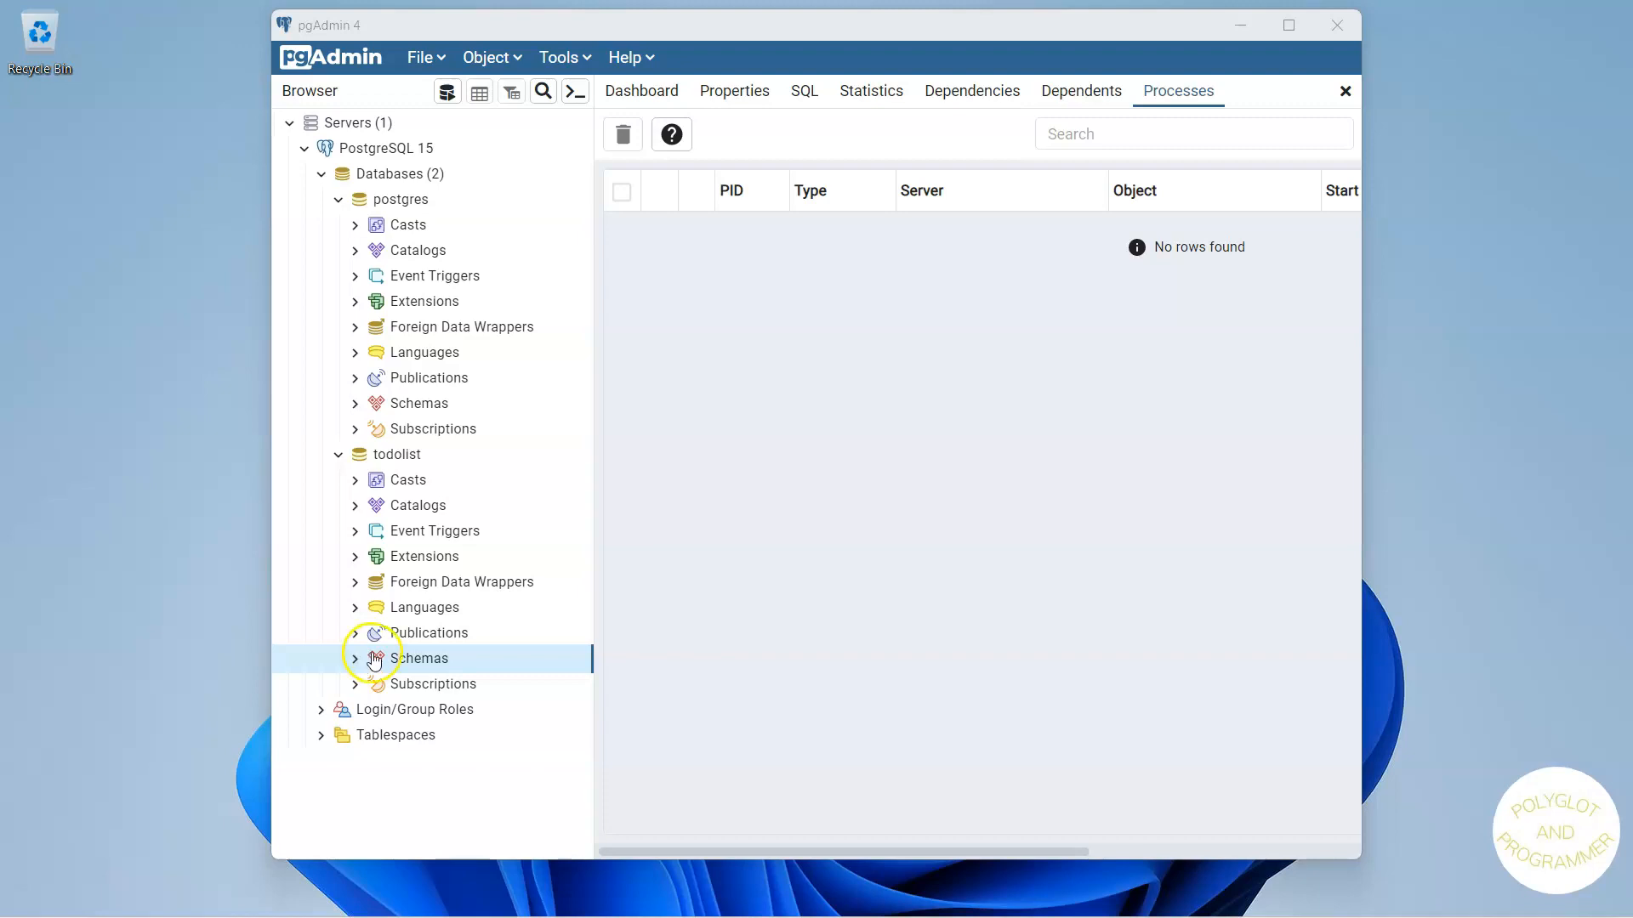
{"action": "right_click", "coordinate": [361, 662]}
{"action": "mouse_move", "coordinate": [488, 680]}
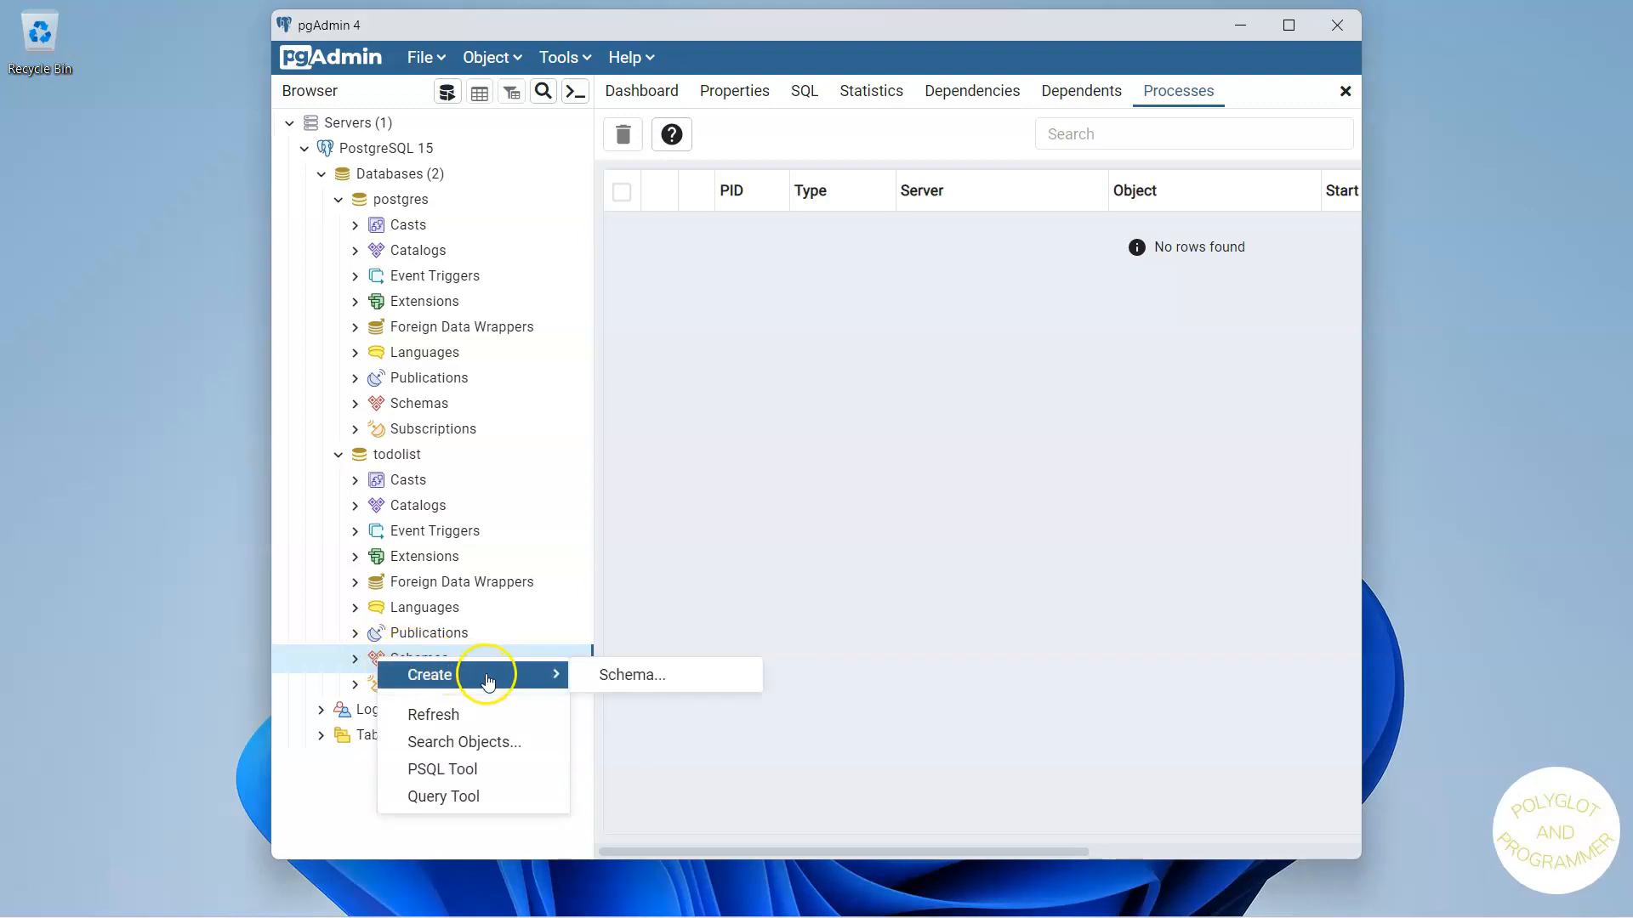
{"action": "left_click", "coordinate": [652, 677]}
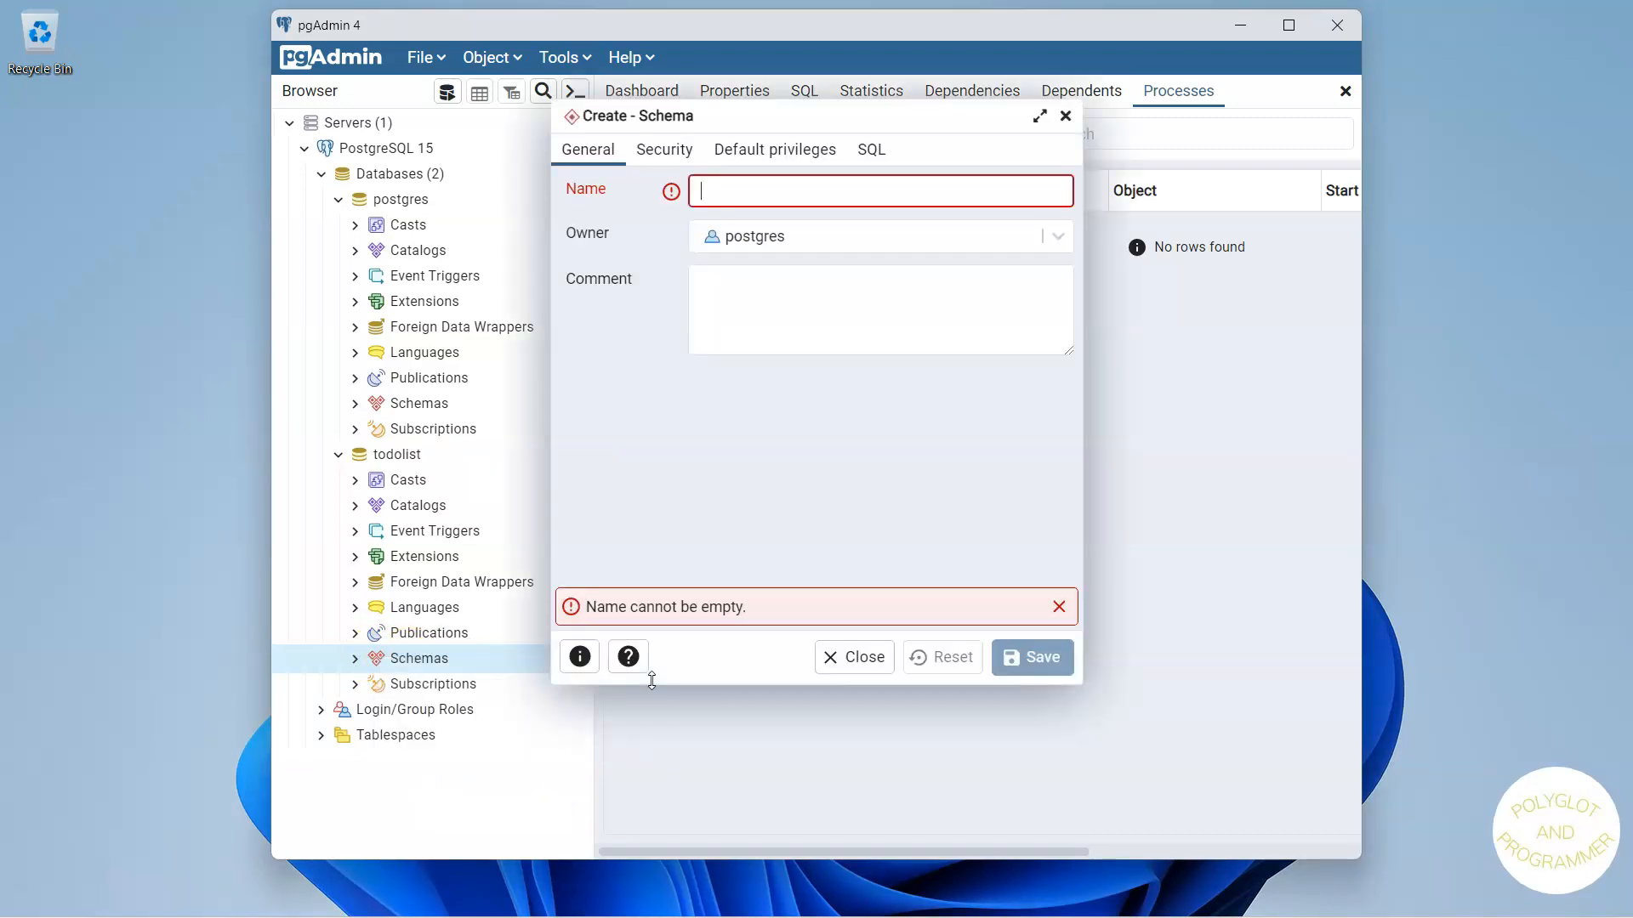
{"action": "type", "text": "todo"}
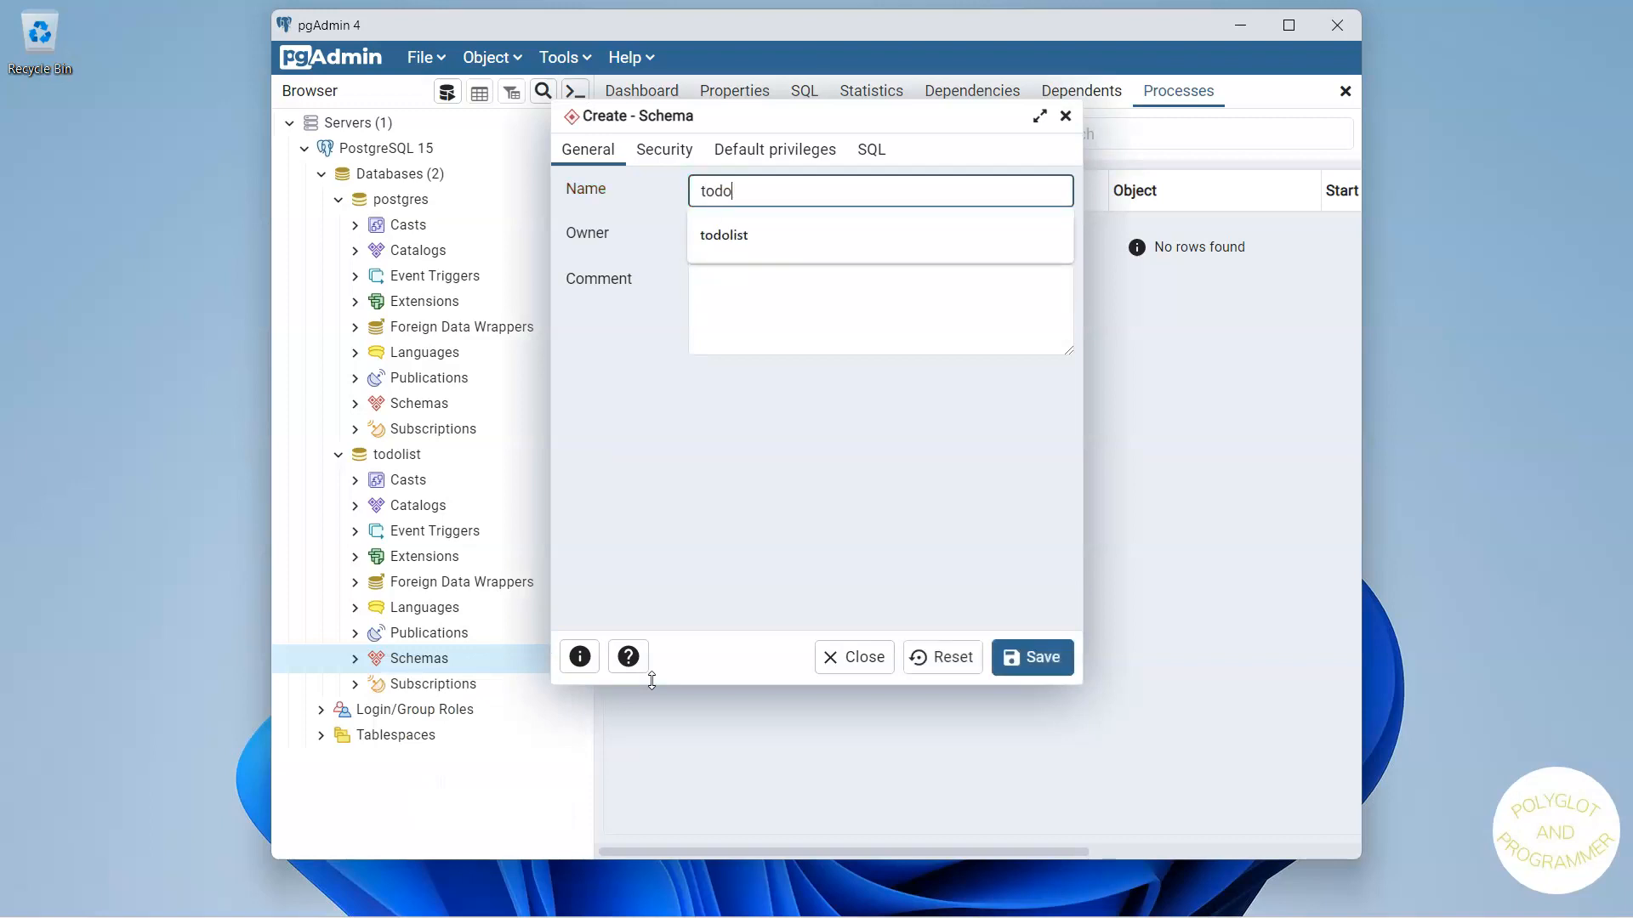
{"action": "left_click", "coordinate": [1045, 670]}
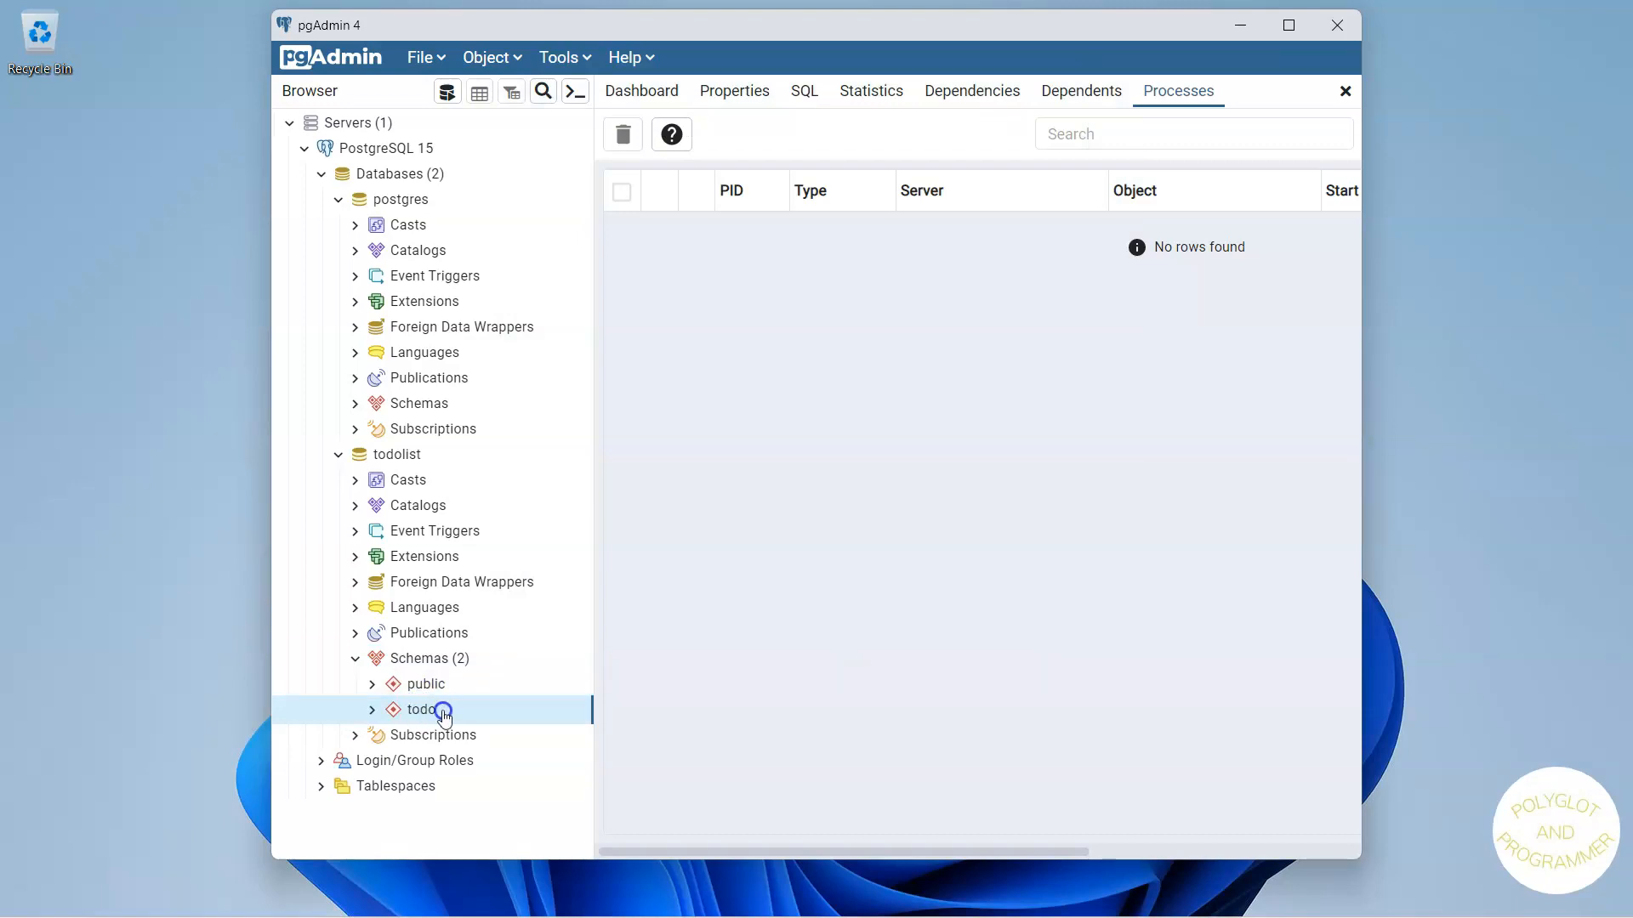
Maximize the window and expand the todo schema down to its Tables node in the object tree.
{"action": "left_click", "coordinate": [1289, 25]}
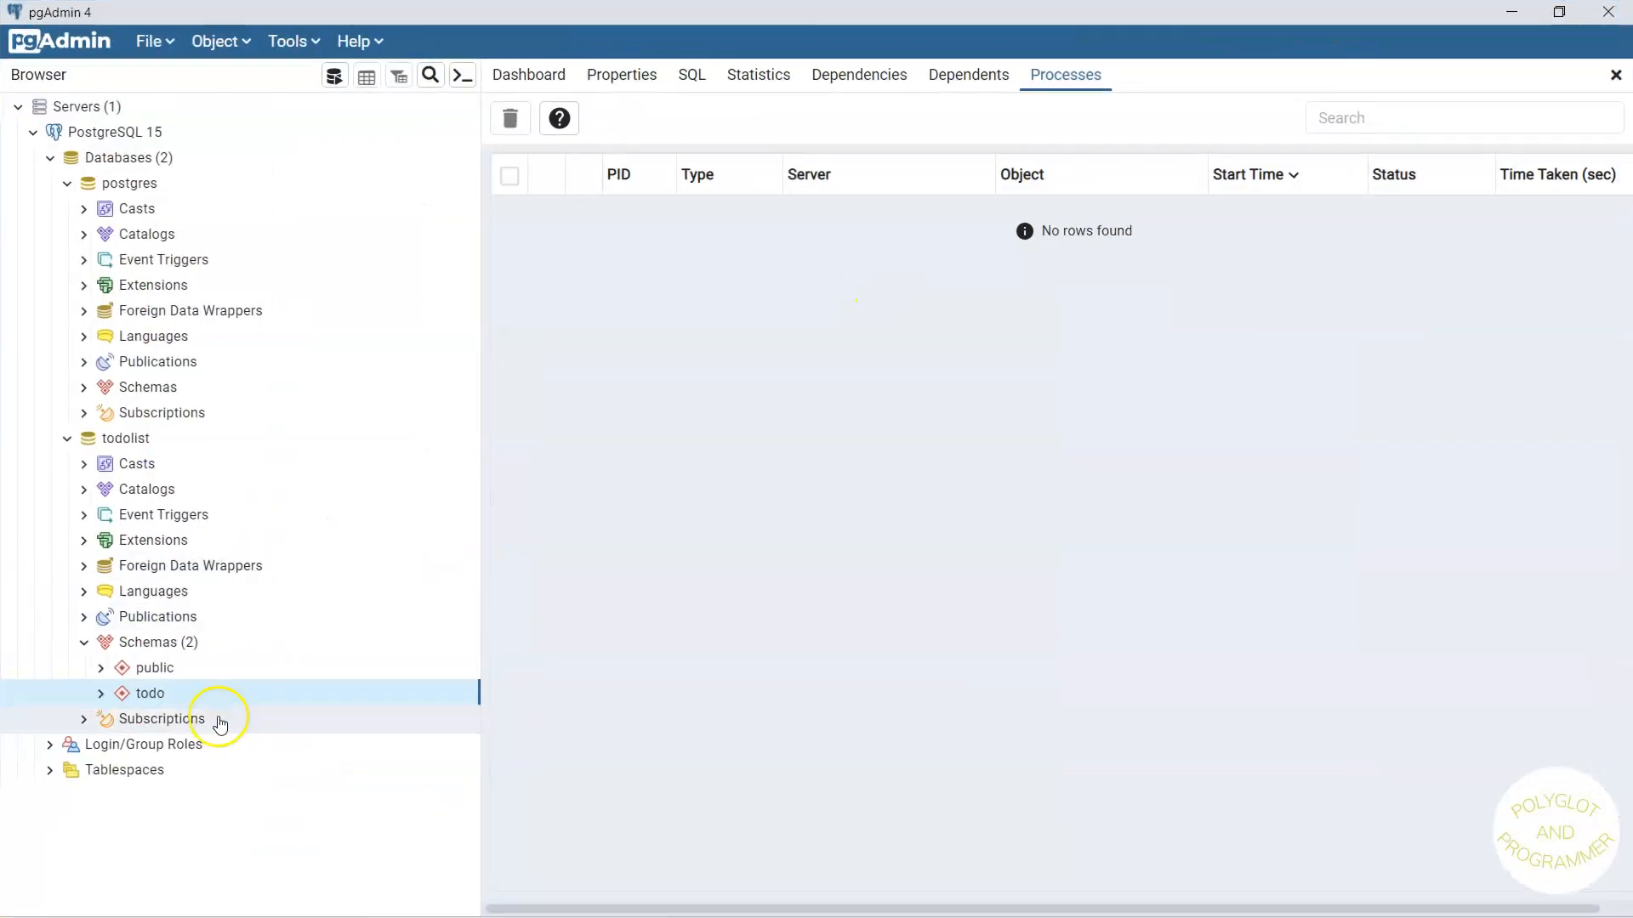
{"action": "left_click", "coordinate": [102, 694]}
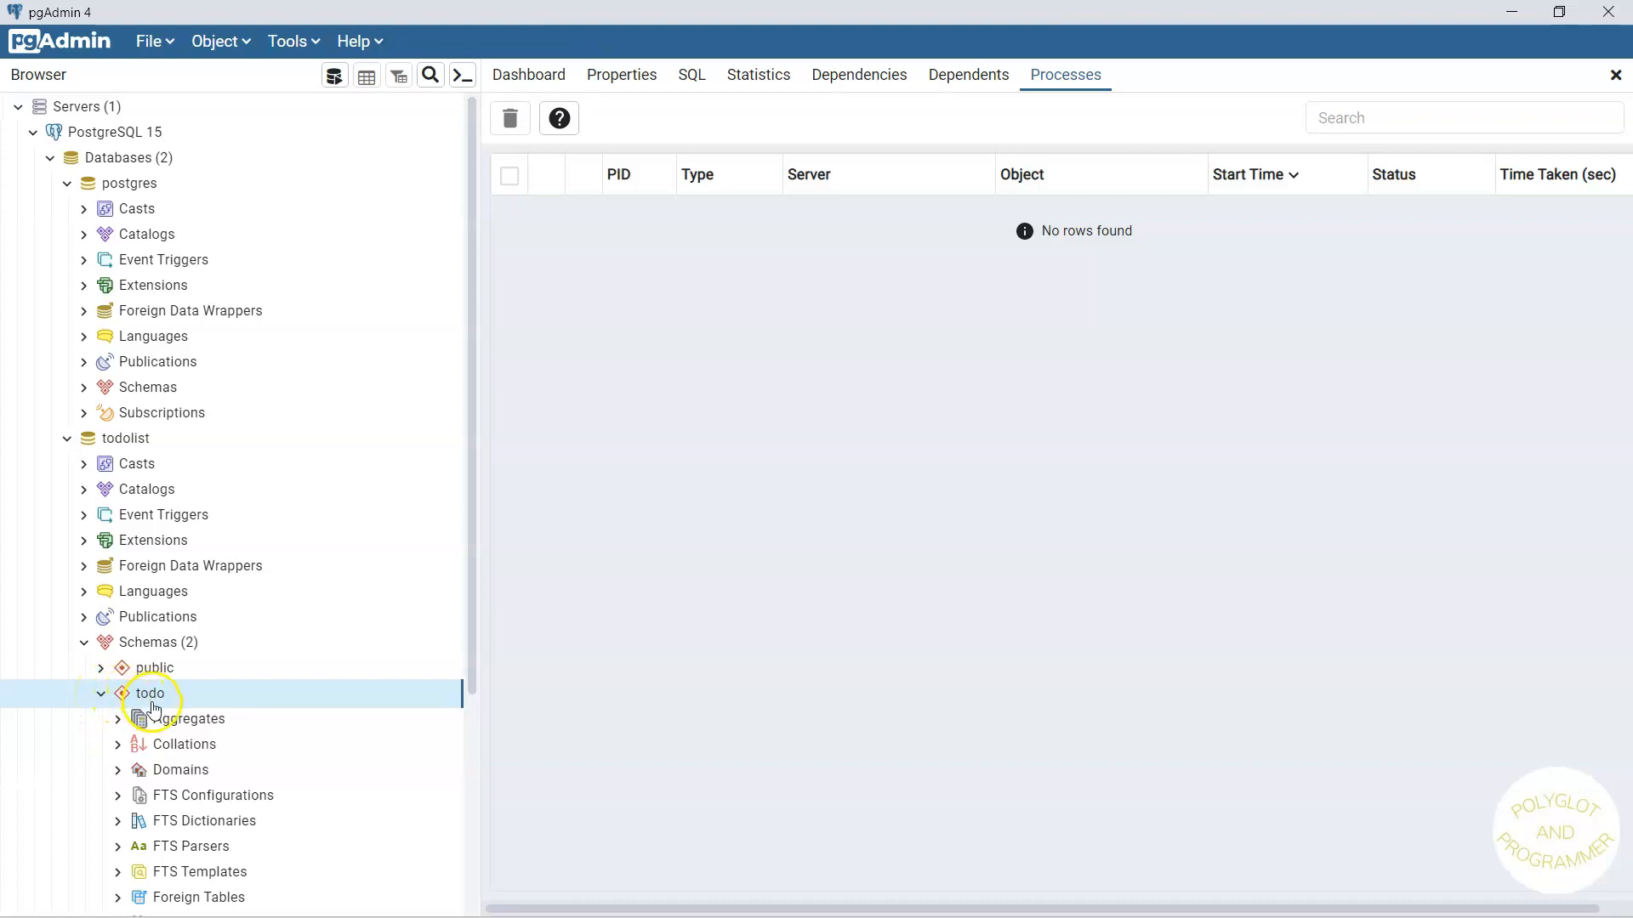
{"action": "scroll", "coordinate": [158, 715], "scroll_direction": "down", "scroll_amount": 3}
{"action": "scroll", "coordinate": [163, 728], "scroll_direction": "down", "scroll_amount": 1}
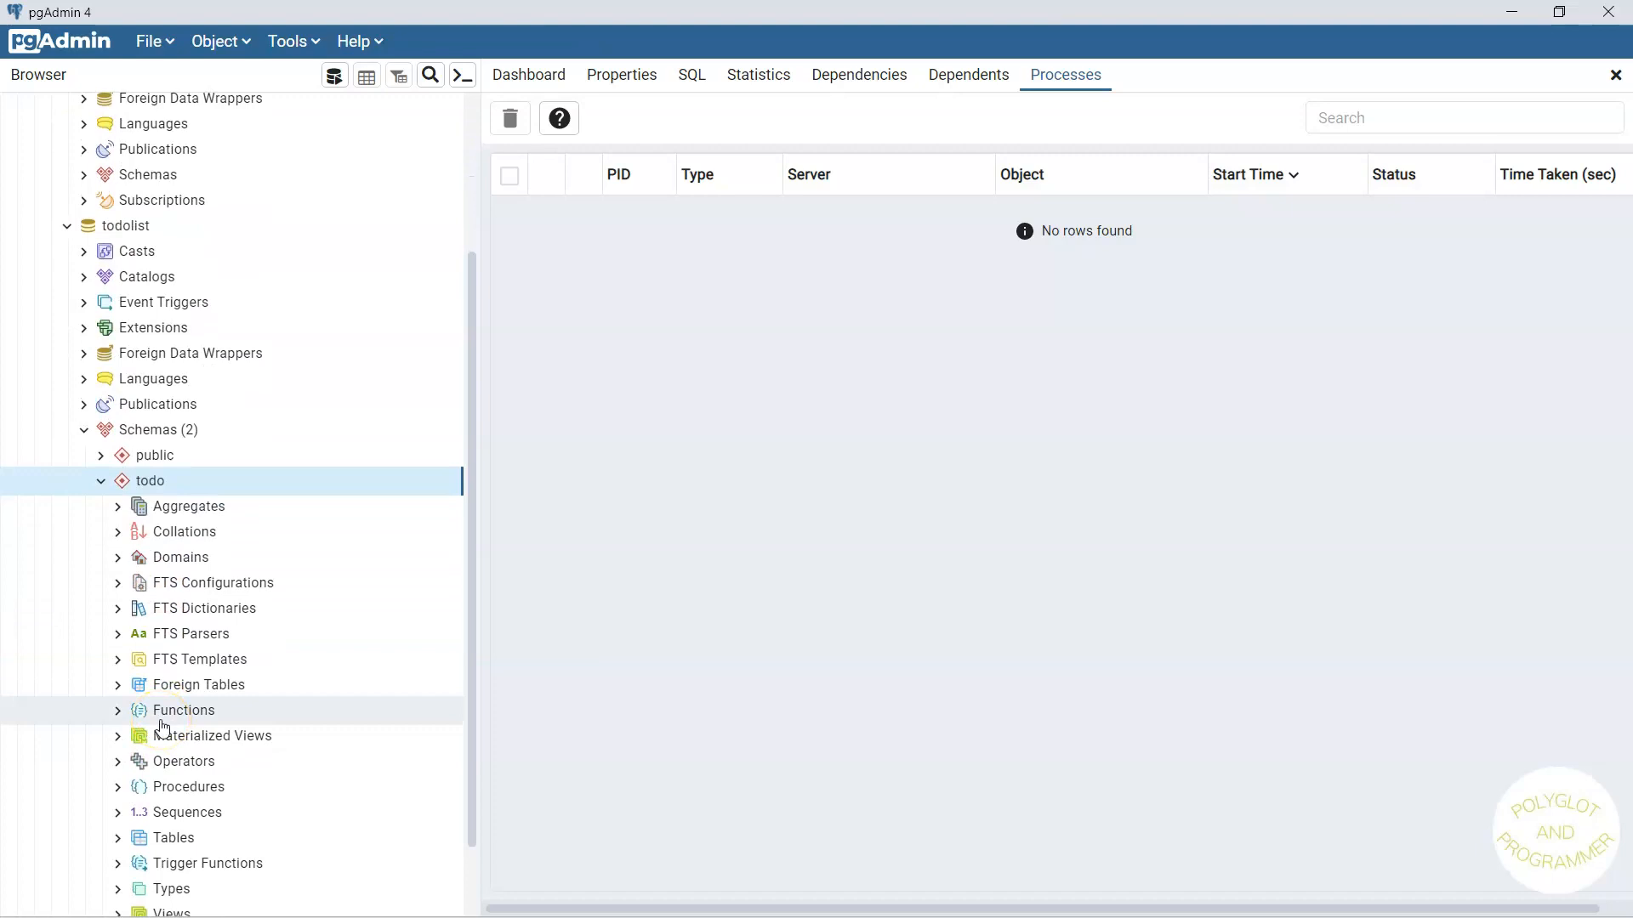
{"action": "scroll", "coordinate": [162, 748], "scroll_direction": "down", "scroll_amount": 1}
{"action": "scroll", "coordinate": [170, 808], "scroll_direction": "up", "scroll_amount": 1}
{"action": "left_click", "coordinate": [184, 859]}
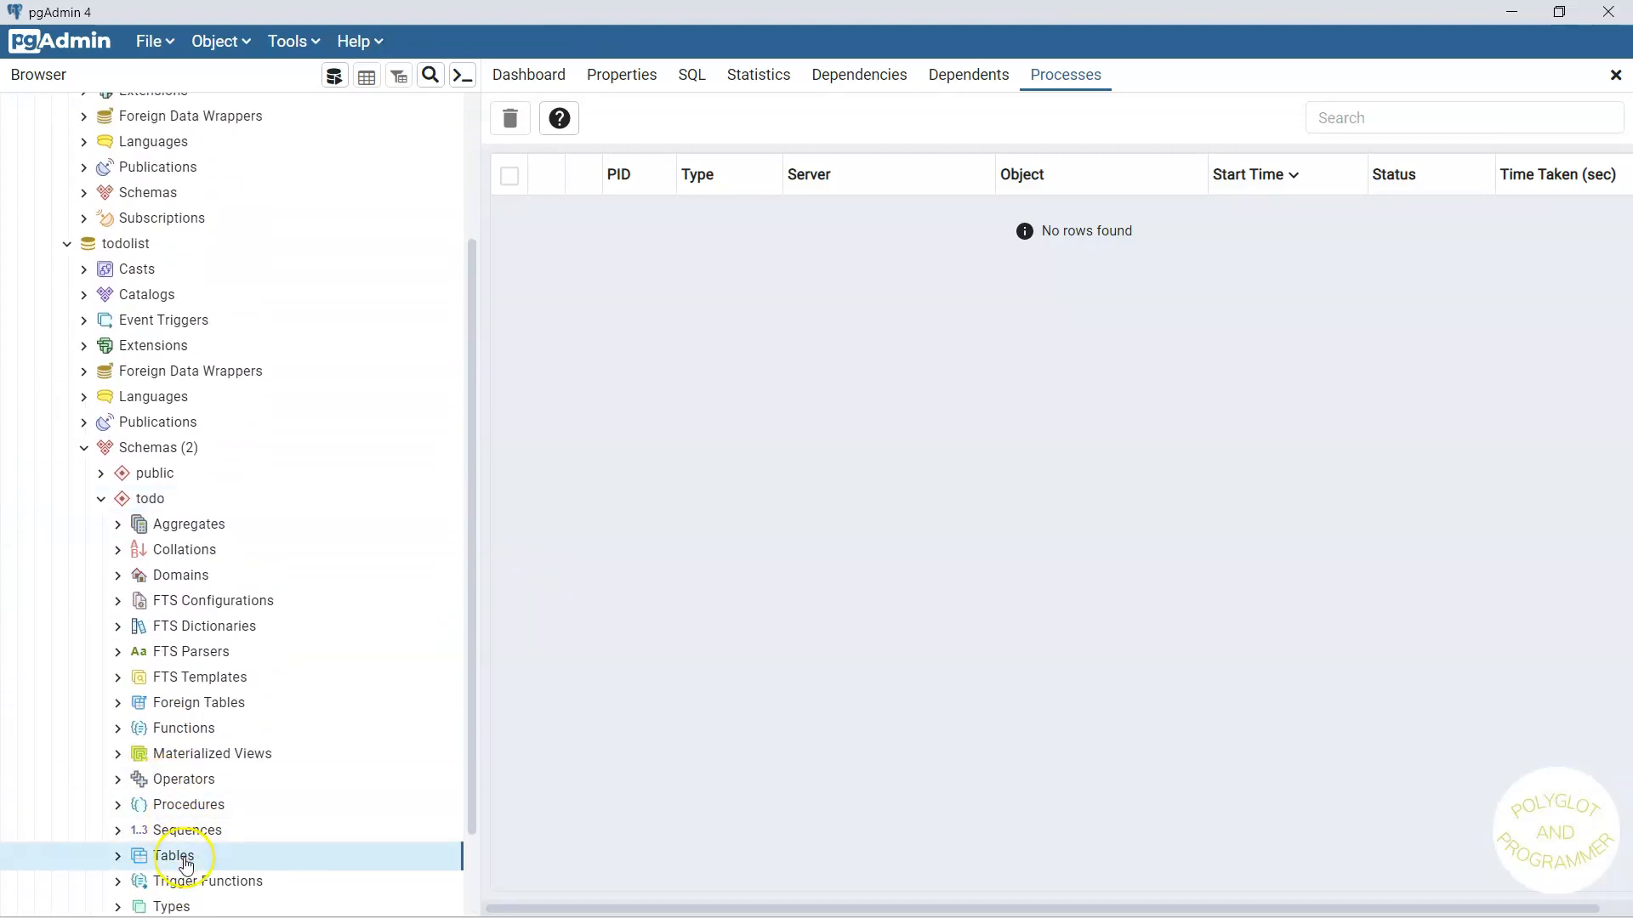
{"action": "scroll", "coordinate": [184, 859], "scroll_direction": "down", "scroll_amount": 2}
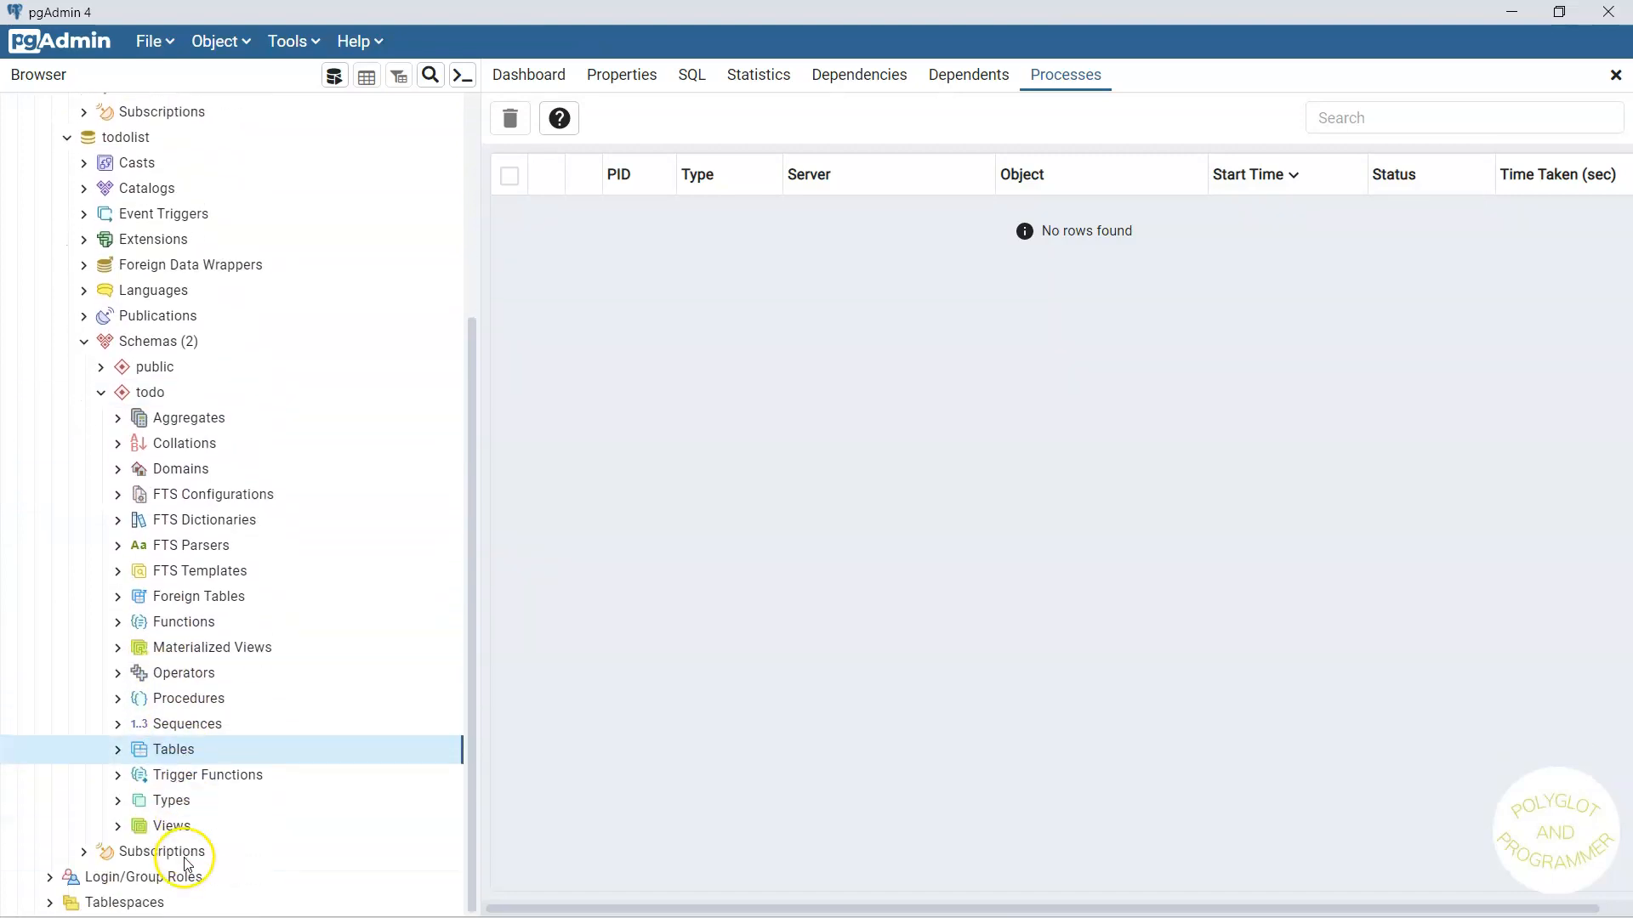
{"action": "left_click", "coordinate": [119, 753]}
Create a table named Task in the todo schema, leaving the other table options at their defaults.
{"action": "right_click", "coordinate": [158, 754]}
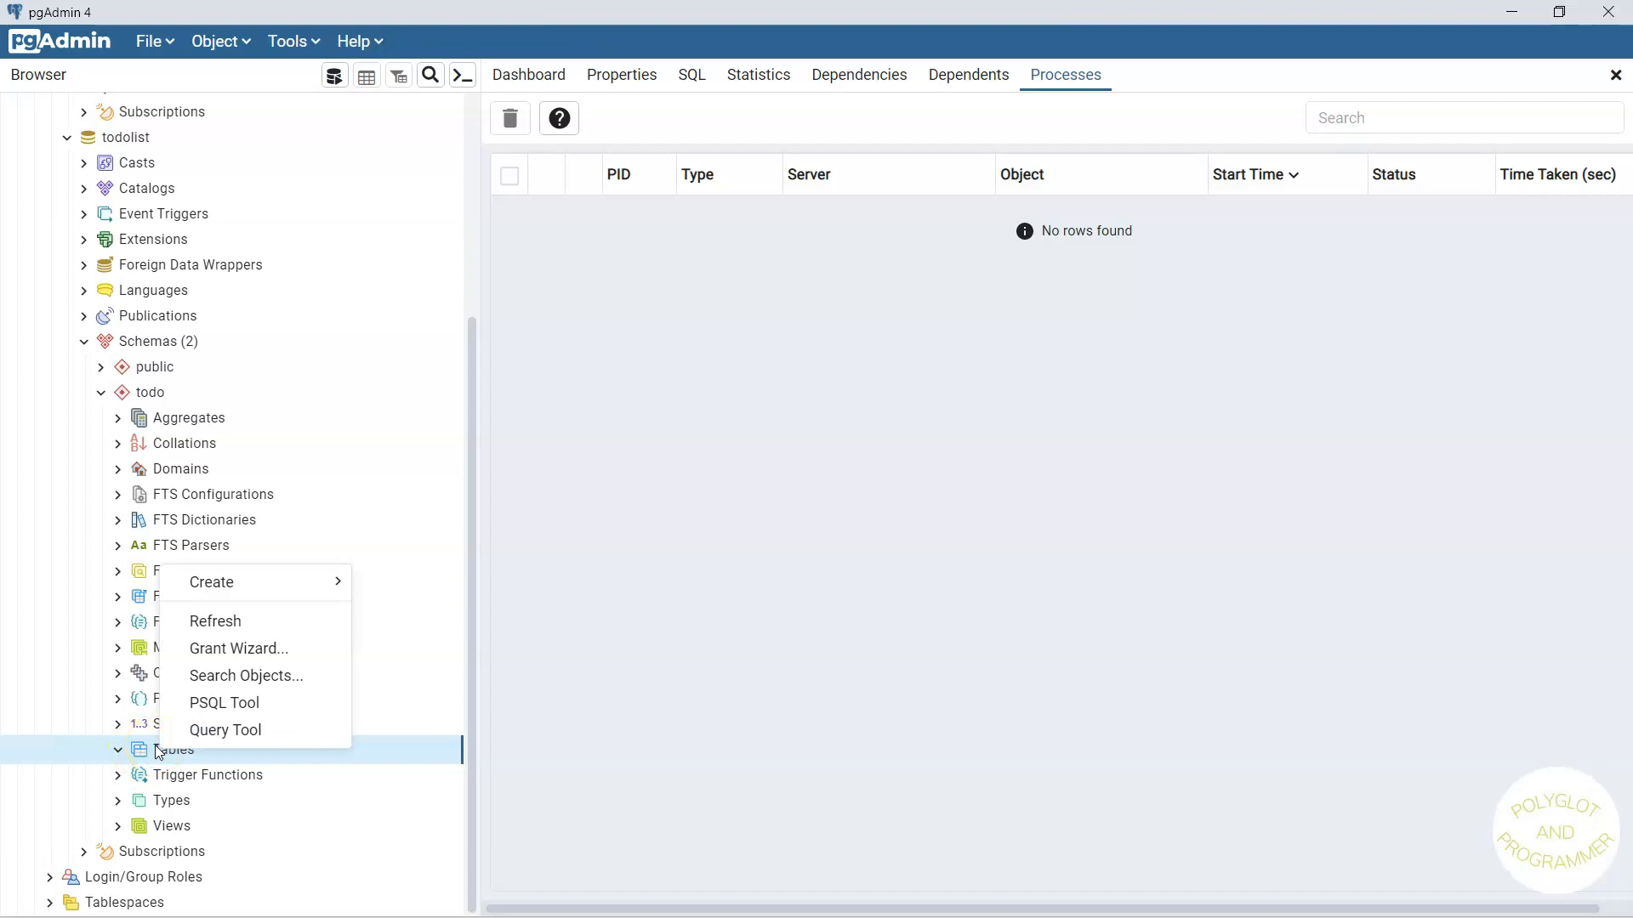
{"action": "left_click", "coordinate": [275, 583]}
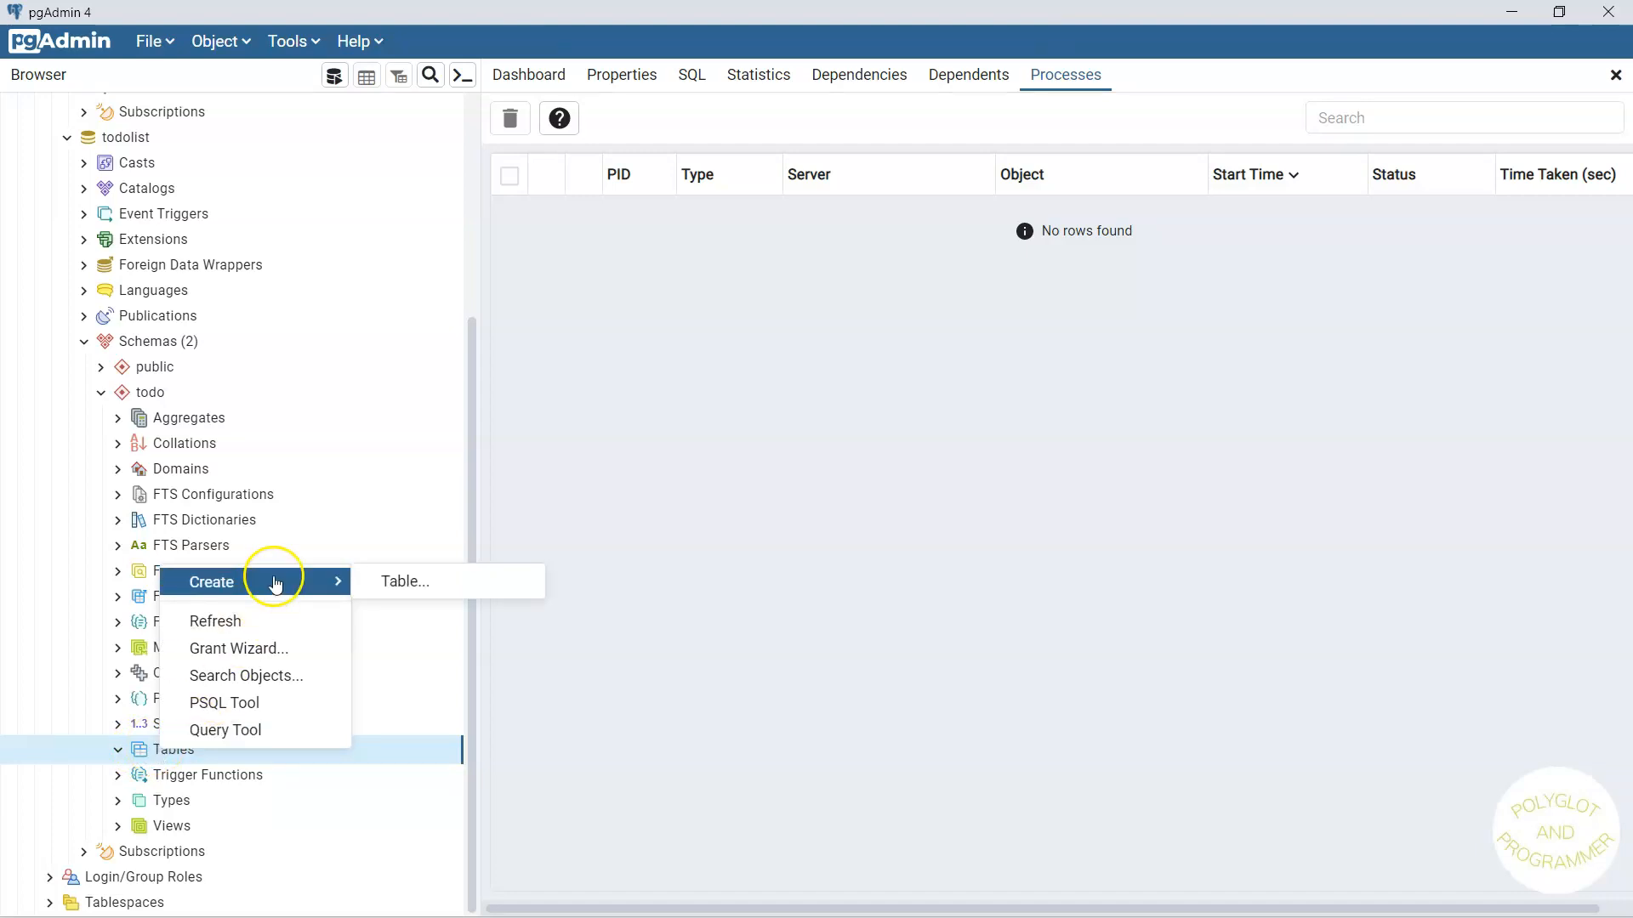
{"action": "left_click", "coordinate": [384, 581]}
{"action": "left_click", "coordinate": [755, 194]}
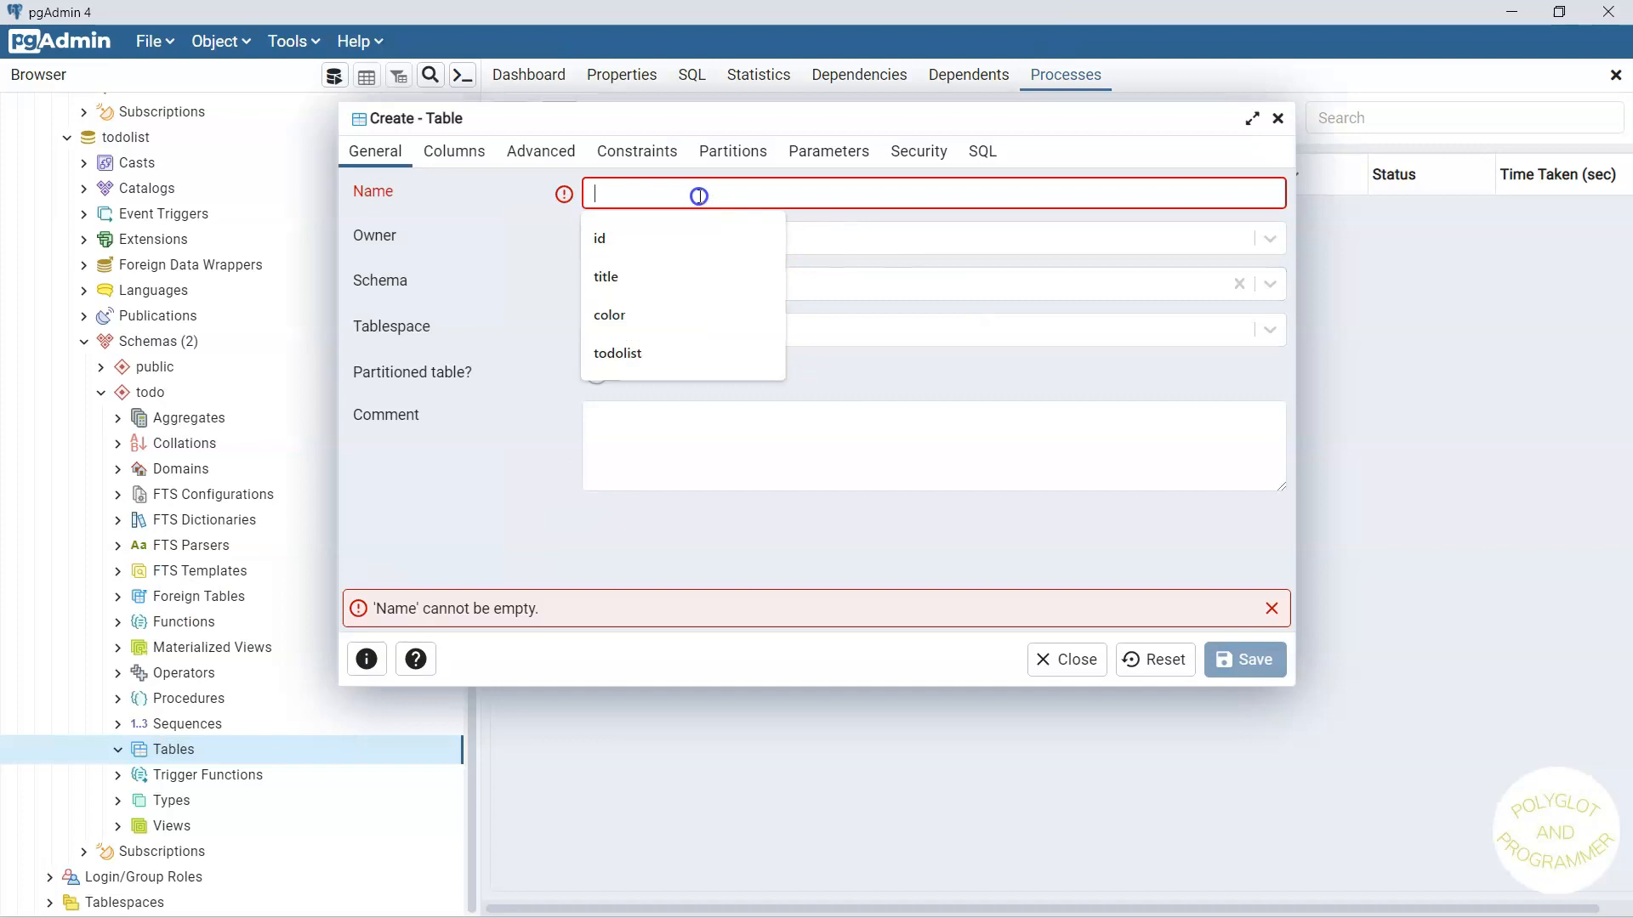
{"action": "type", "text": "Task"}
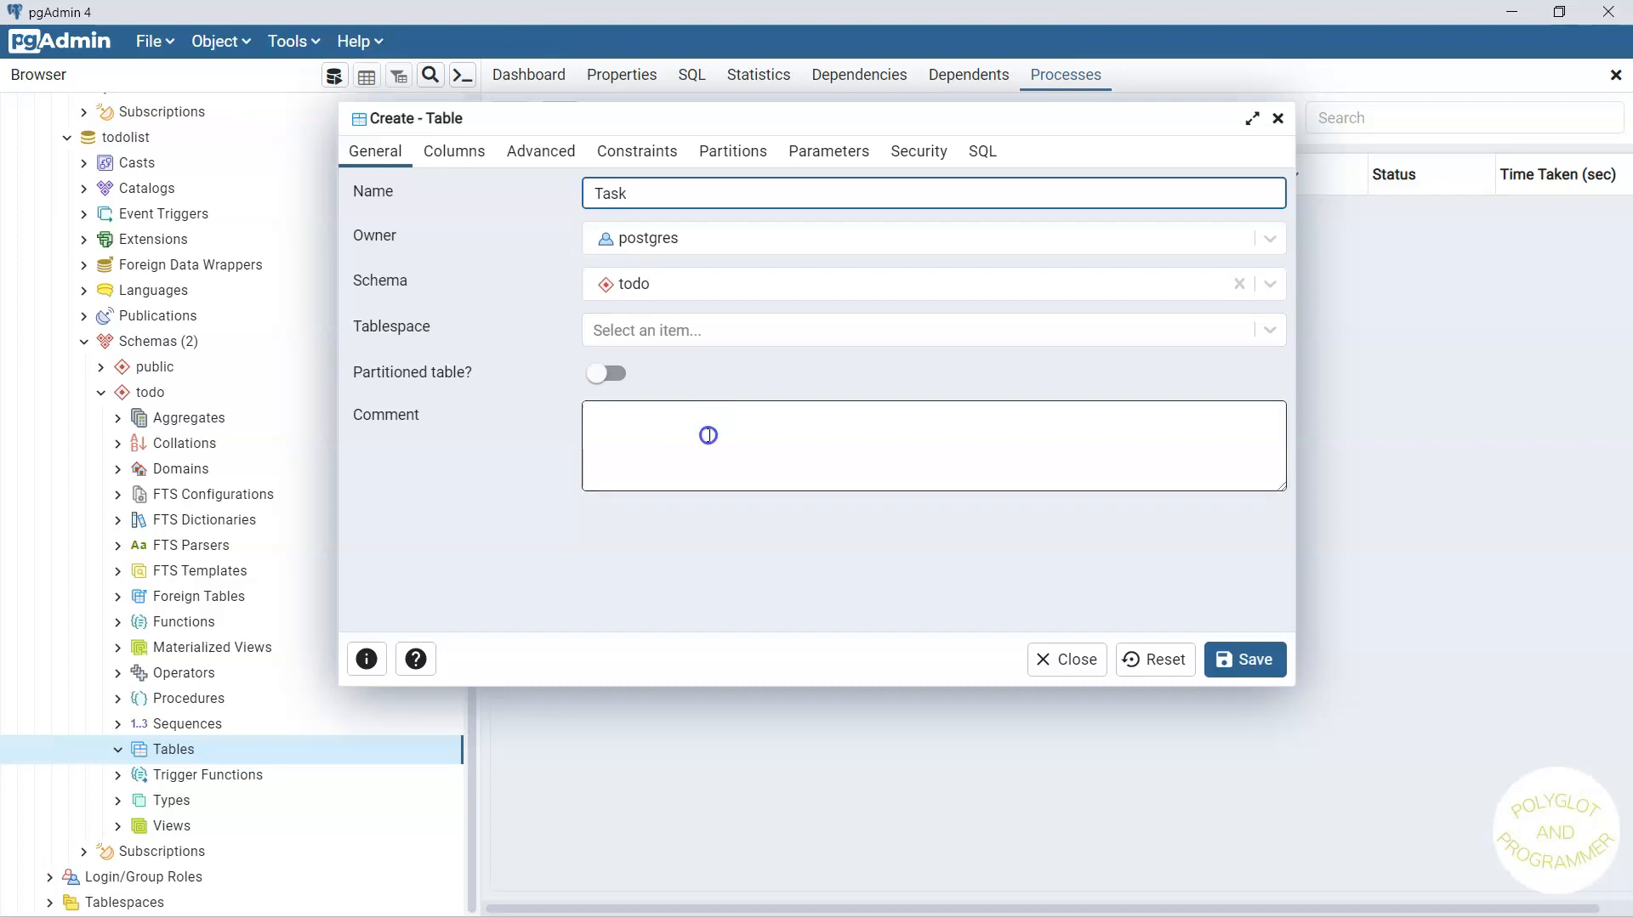
{"action": "left_click", "coordinate": [1246, 662]}
{"action": "left_click", "coordinate": [197, 776]}
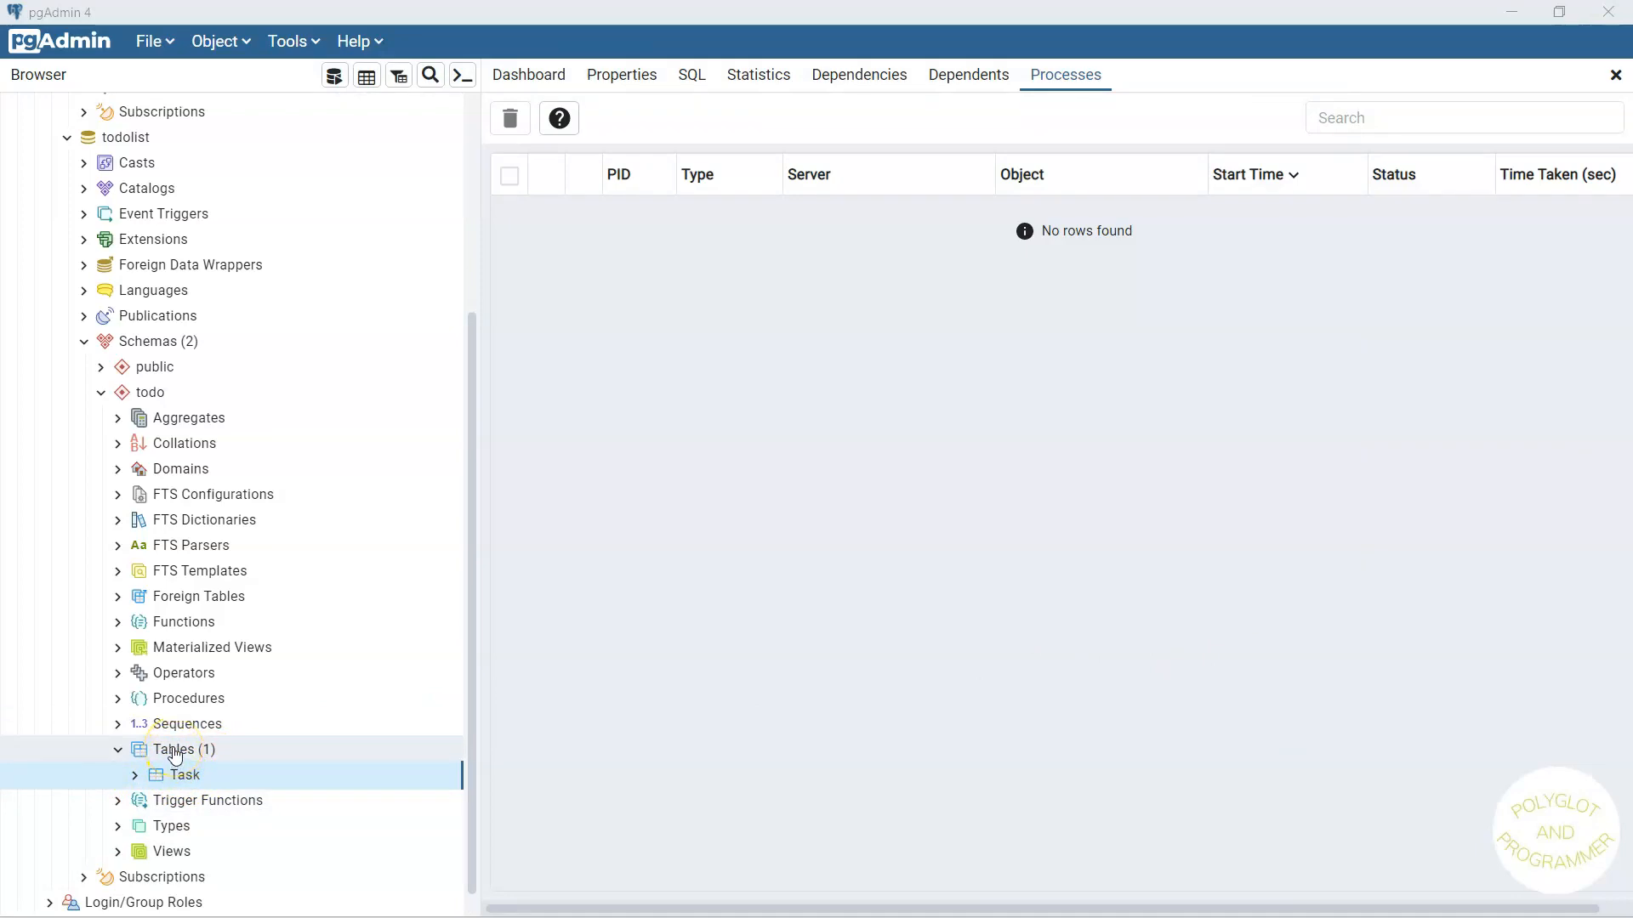
Create a second table named userInfo in the todo schema with the default options.
{"action": "right_click", "coordinate": [175, 755]}
{"action": "mouse_move", "coordinate": [332, 595]}
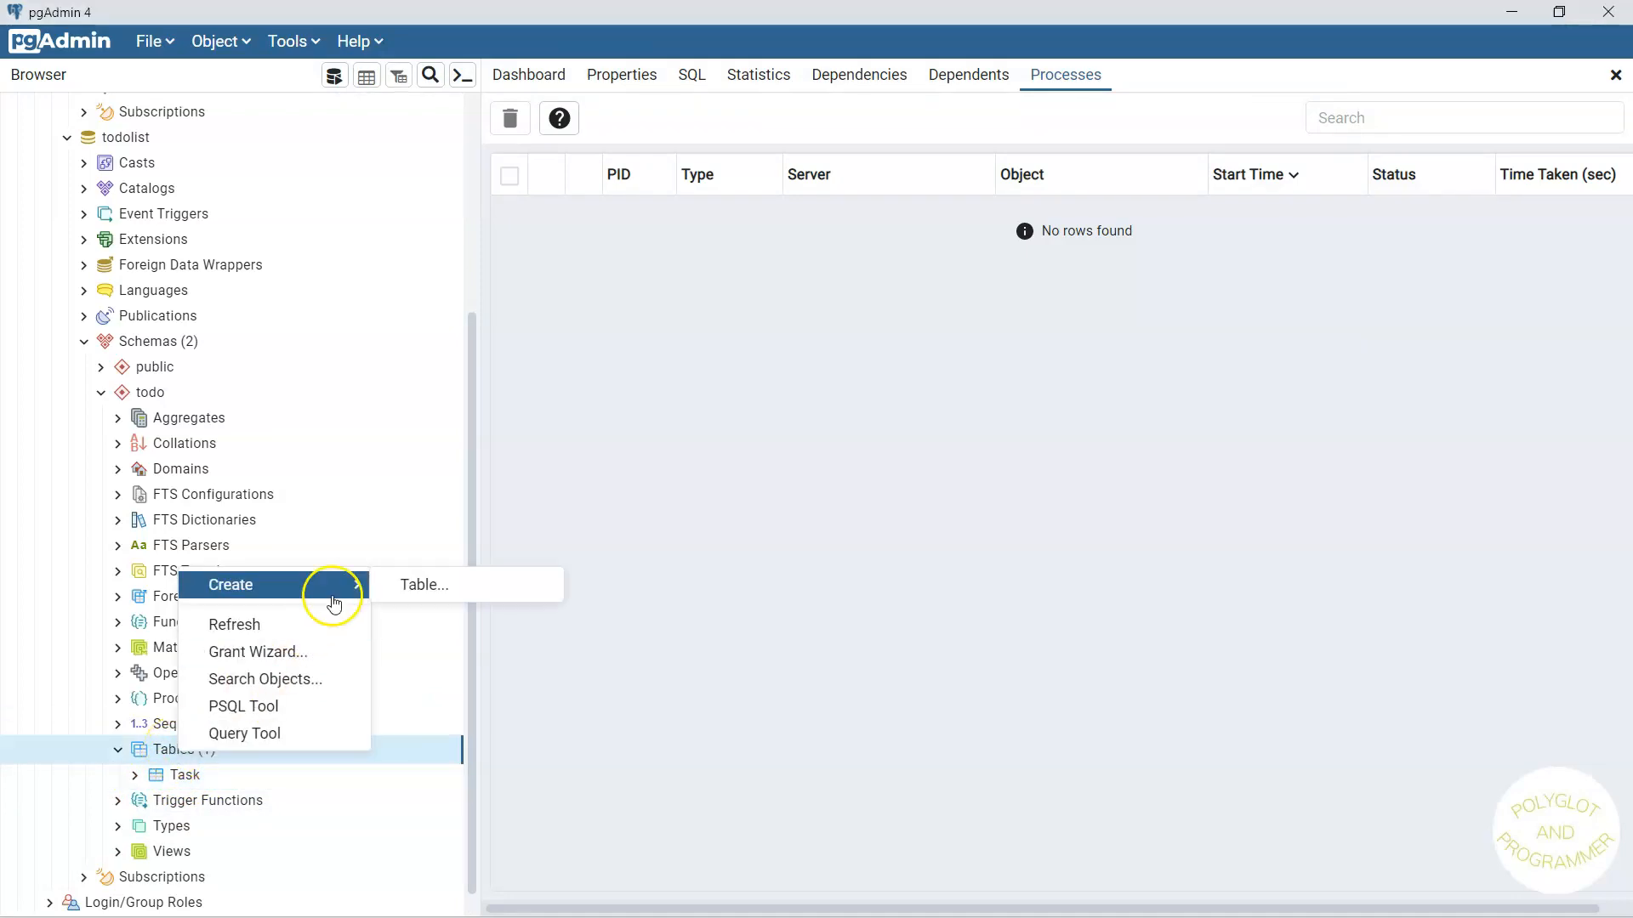
{"action": "left_click", "coordinate": [429, 585]}
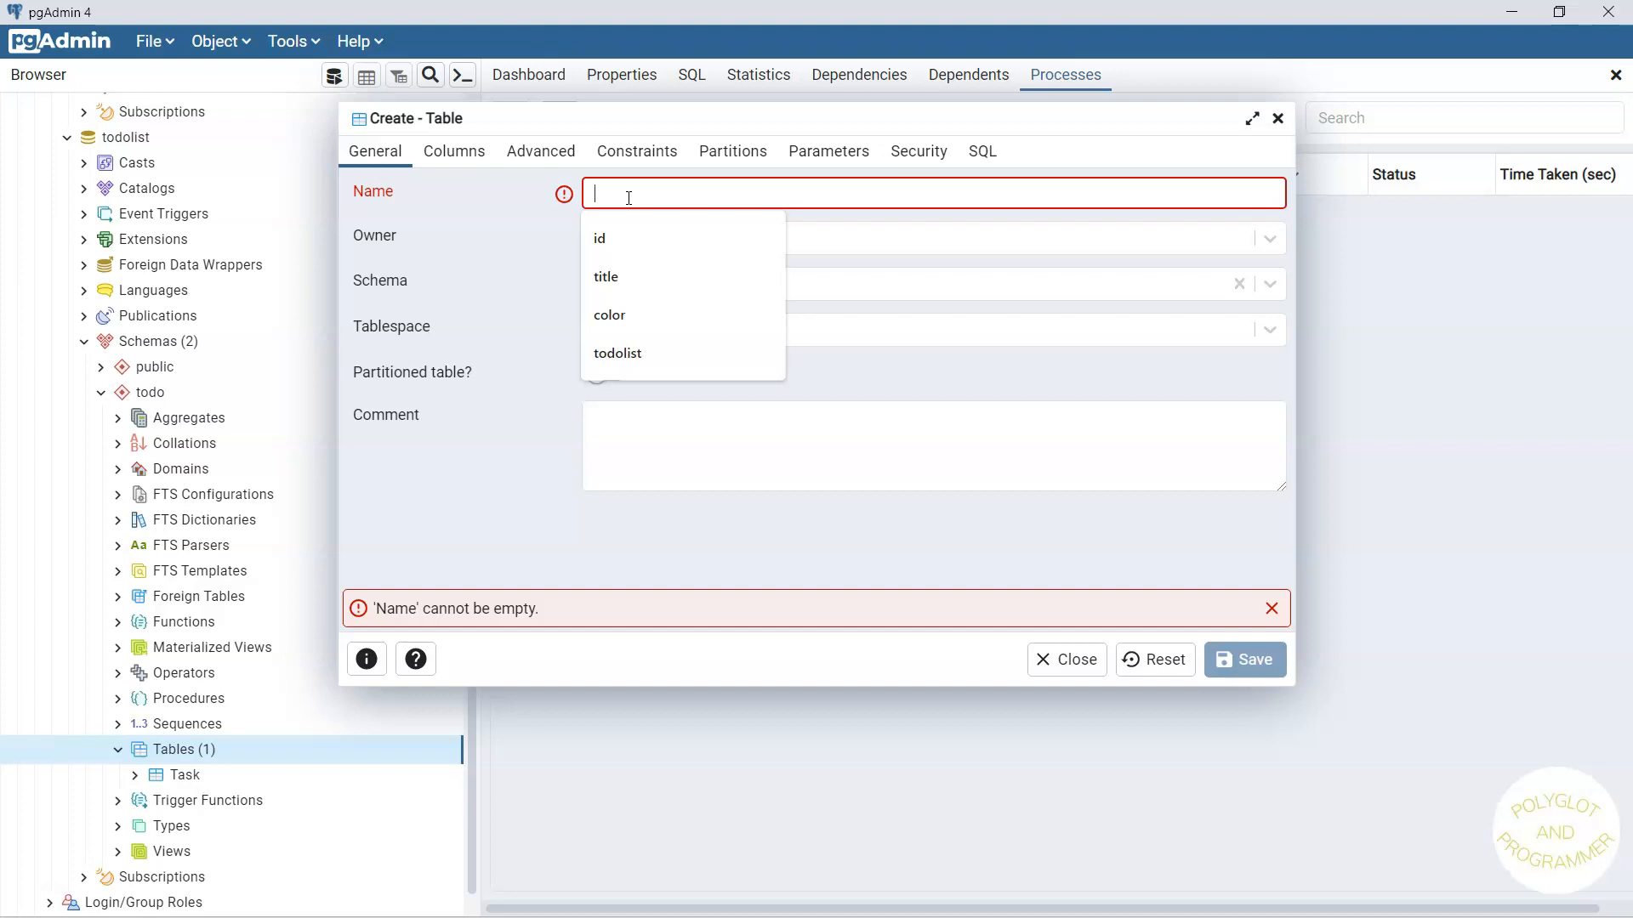
{"action": "type", "text": "userInfo"}
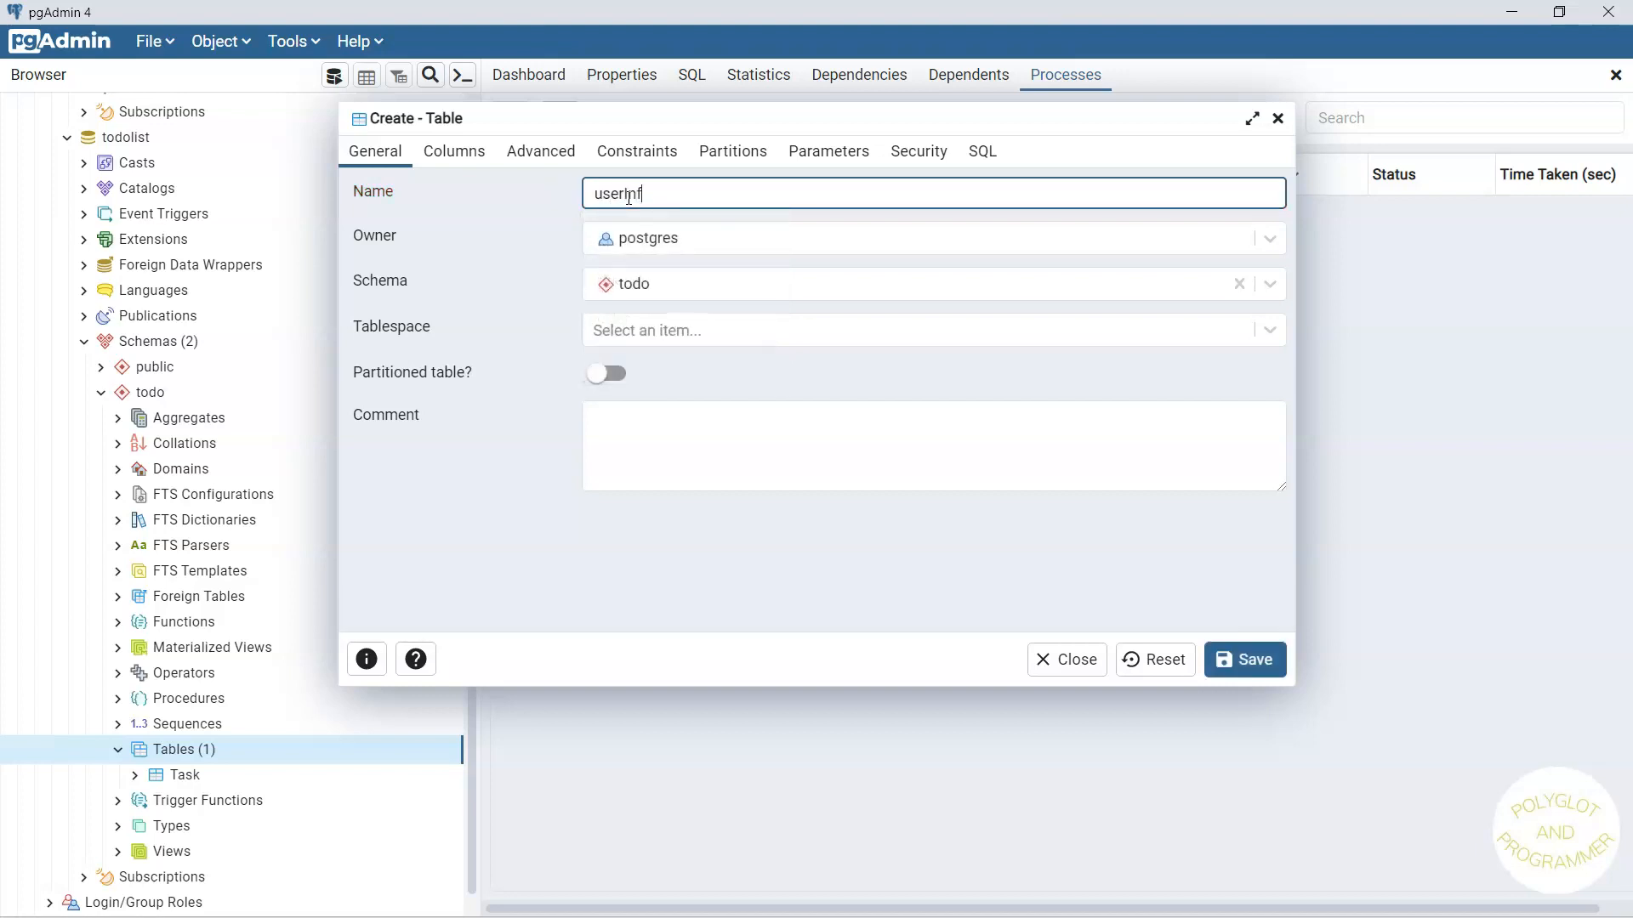
{"action": "left_click", "coordinate": [1250, 659]}
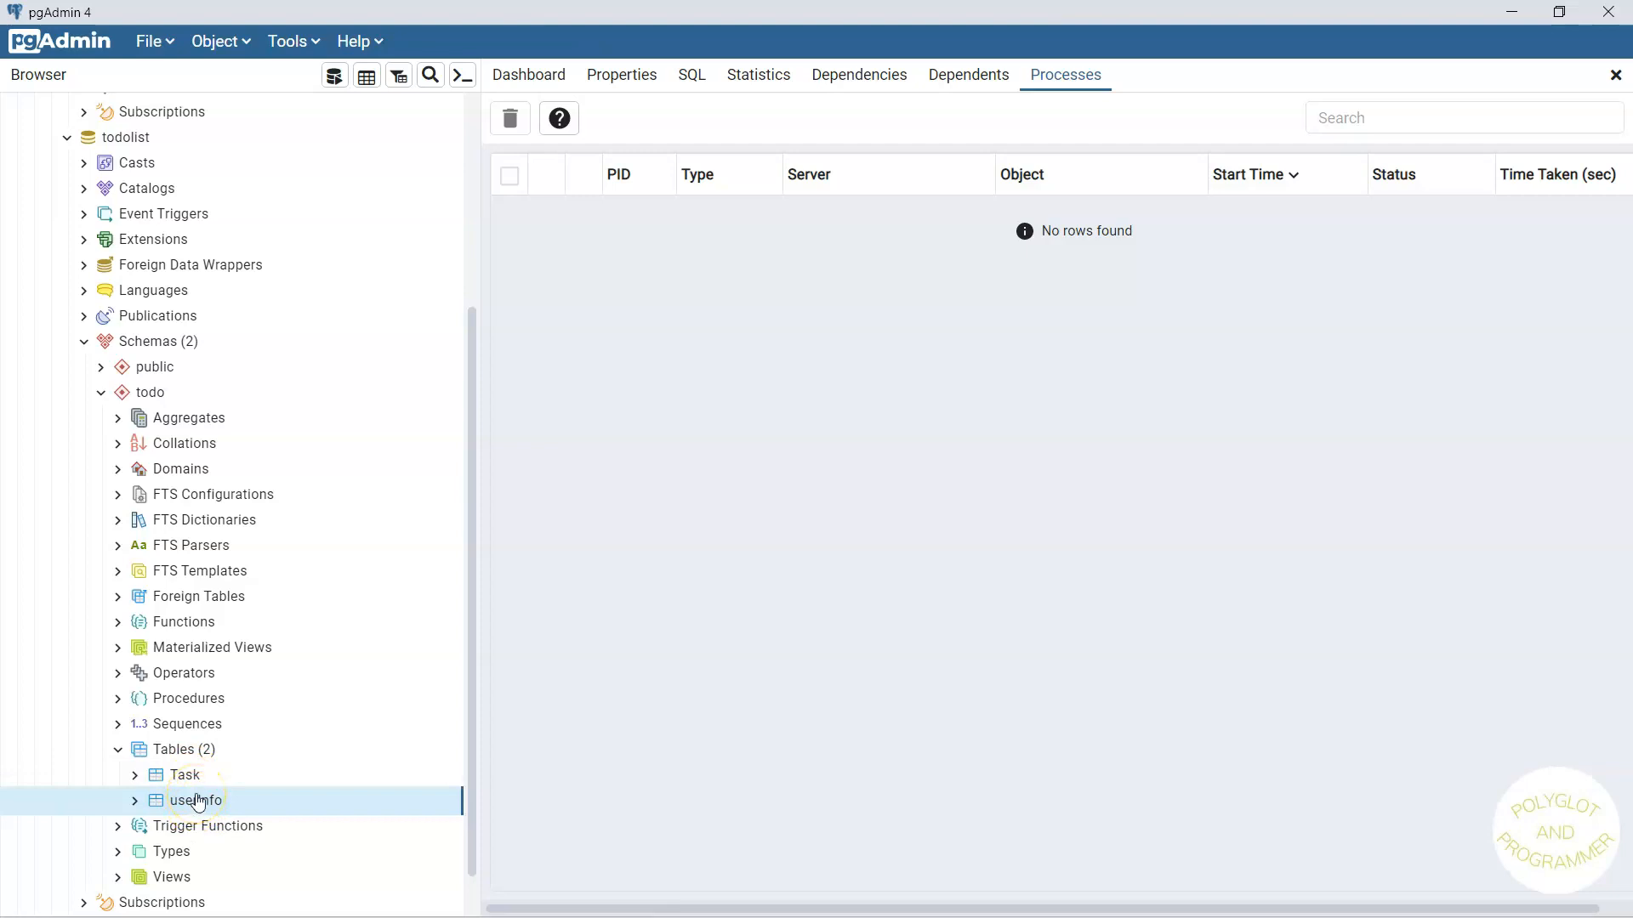
Refresh the todo schema and bring its tables into view.
{"action": "right_click", "coordinate": [144, 395]}
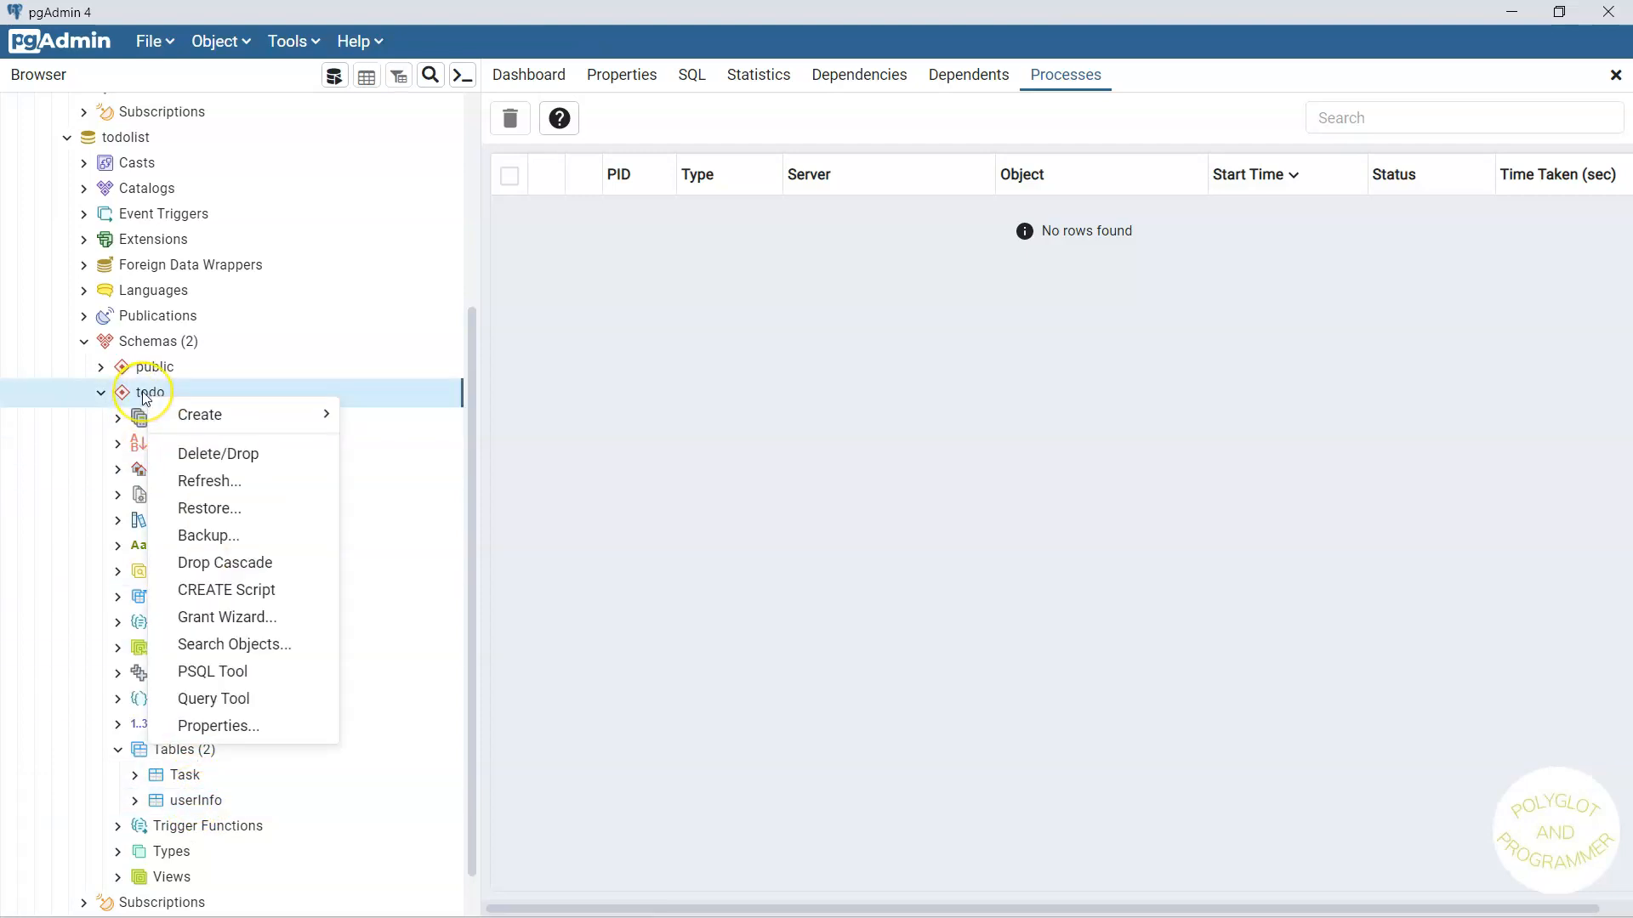
{"action": "left_click", "coordinate": [240, 481]}
{"action": "scroll", "coordinate": [170, 723], "scroll_direction": "down", "scroll_amount": 4}
Rename the Task table to task in its properties and save the change.
{"action": "left_click", "coordinate": [166, 776]}
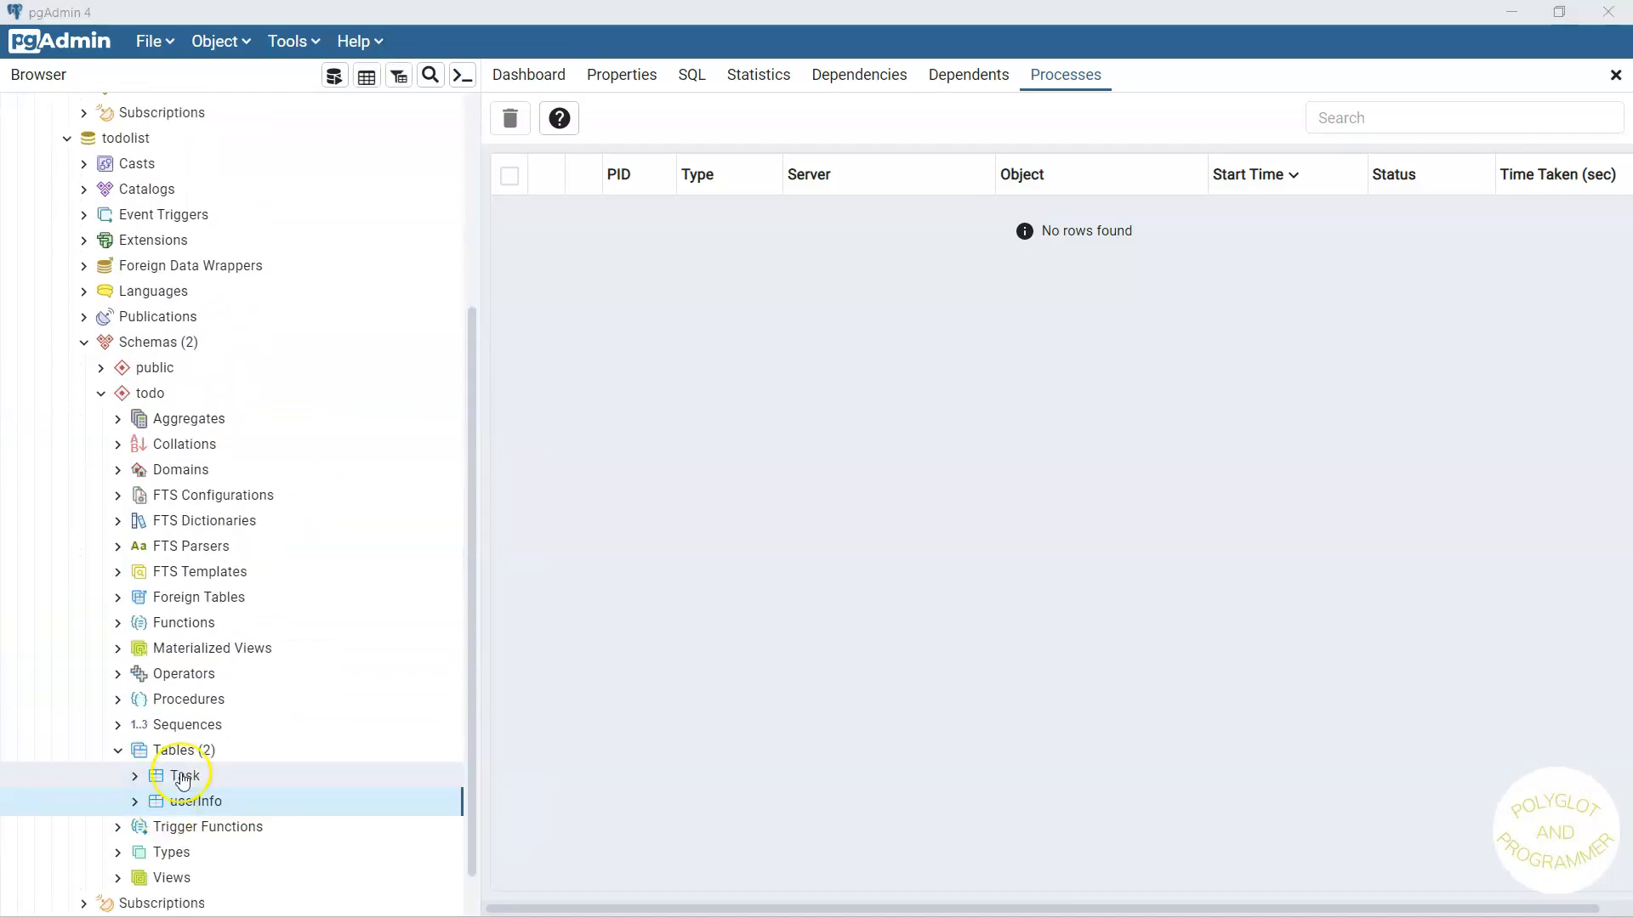
{"action": "right_click", "coordinate": [182, 777]}
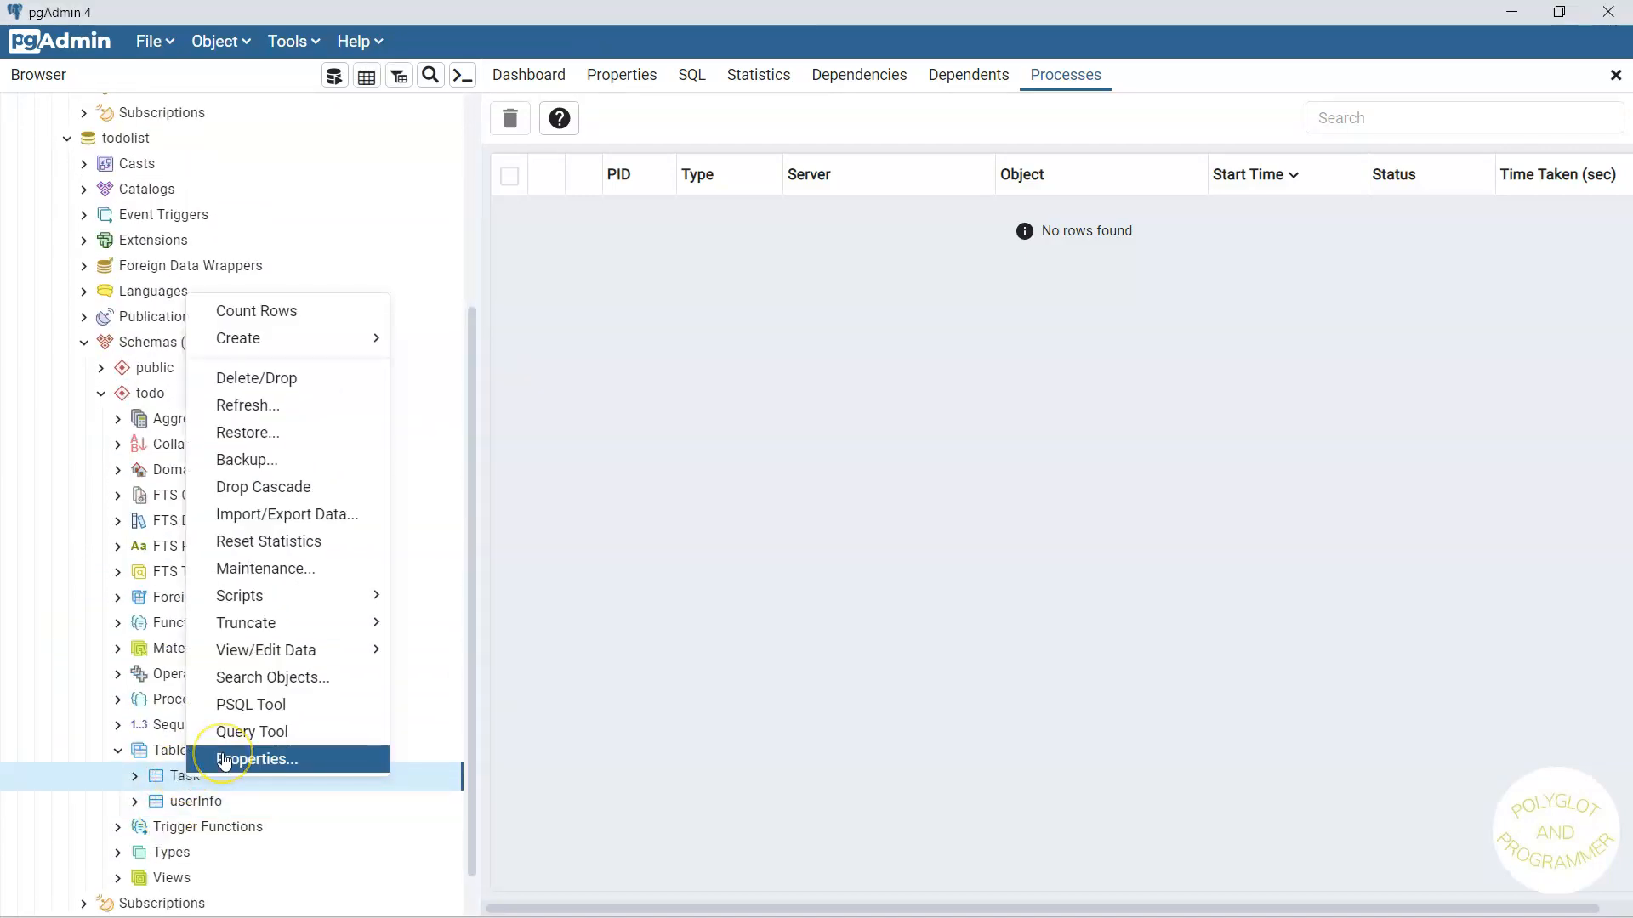
{"action": "left_click", "coordinate": [255, 759]}
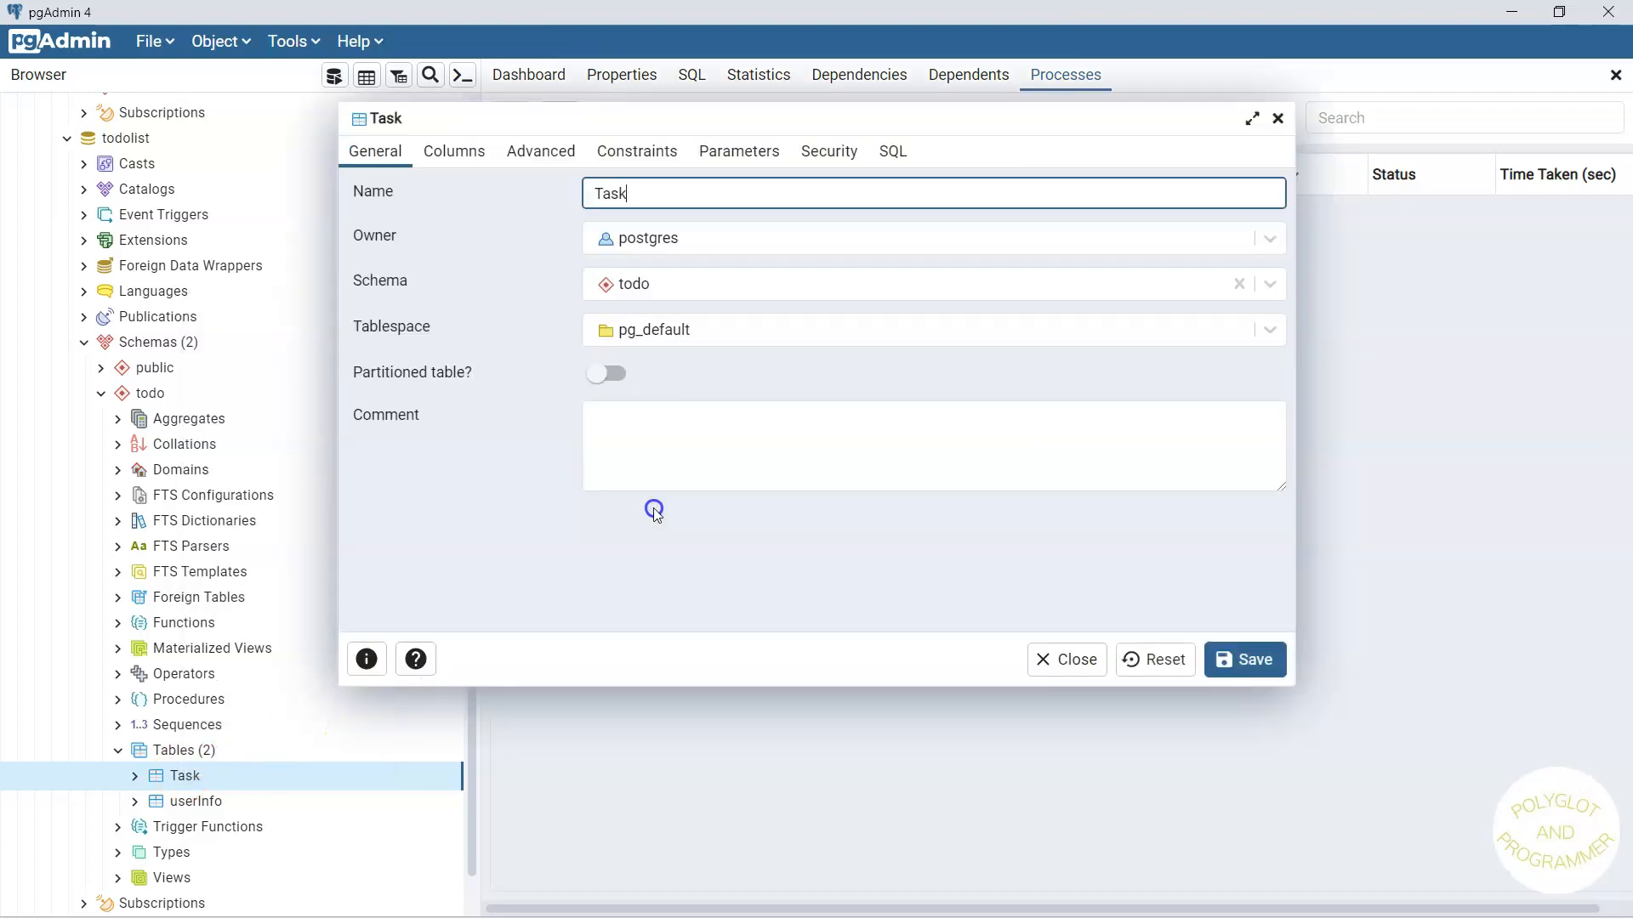
{"action": "left_click_drag", "start_coordinate": [603, 189], "coordinate": [589, 192]}
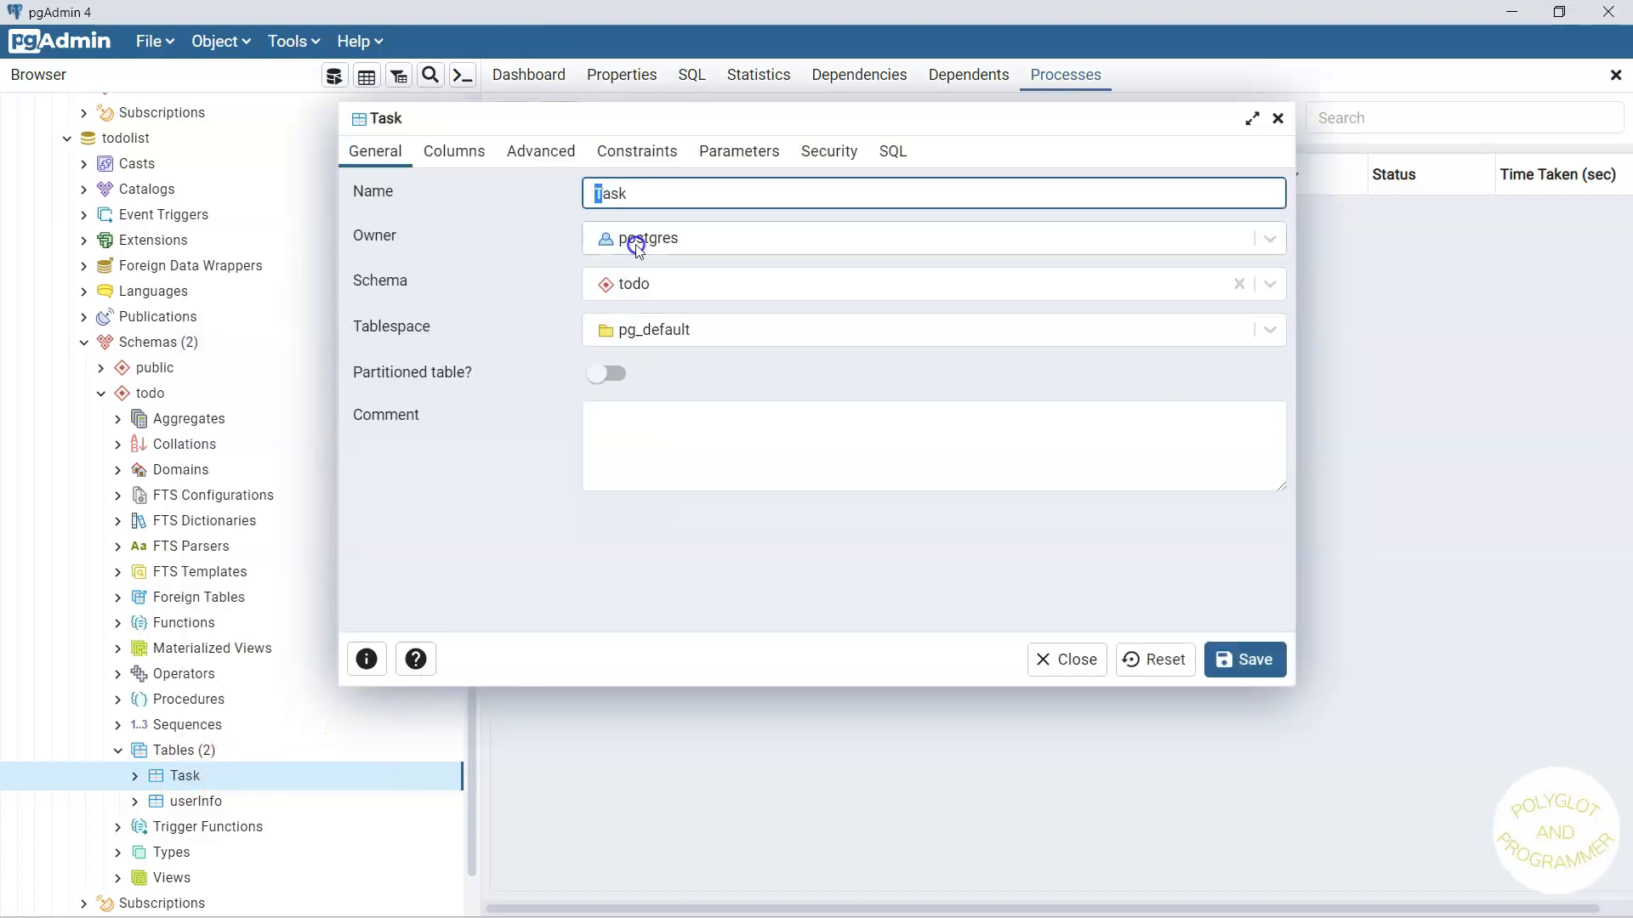
{"action": "type", "text": "t"}
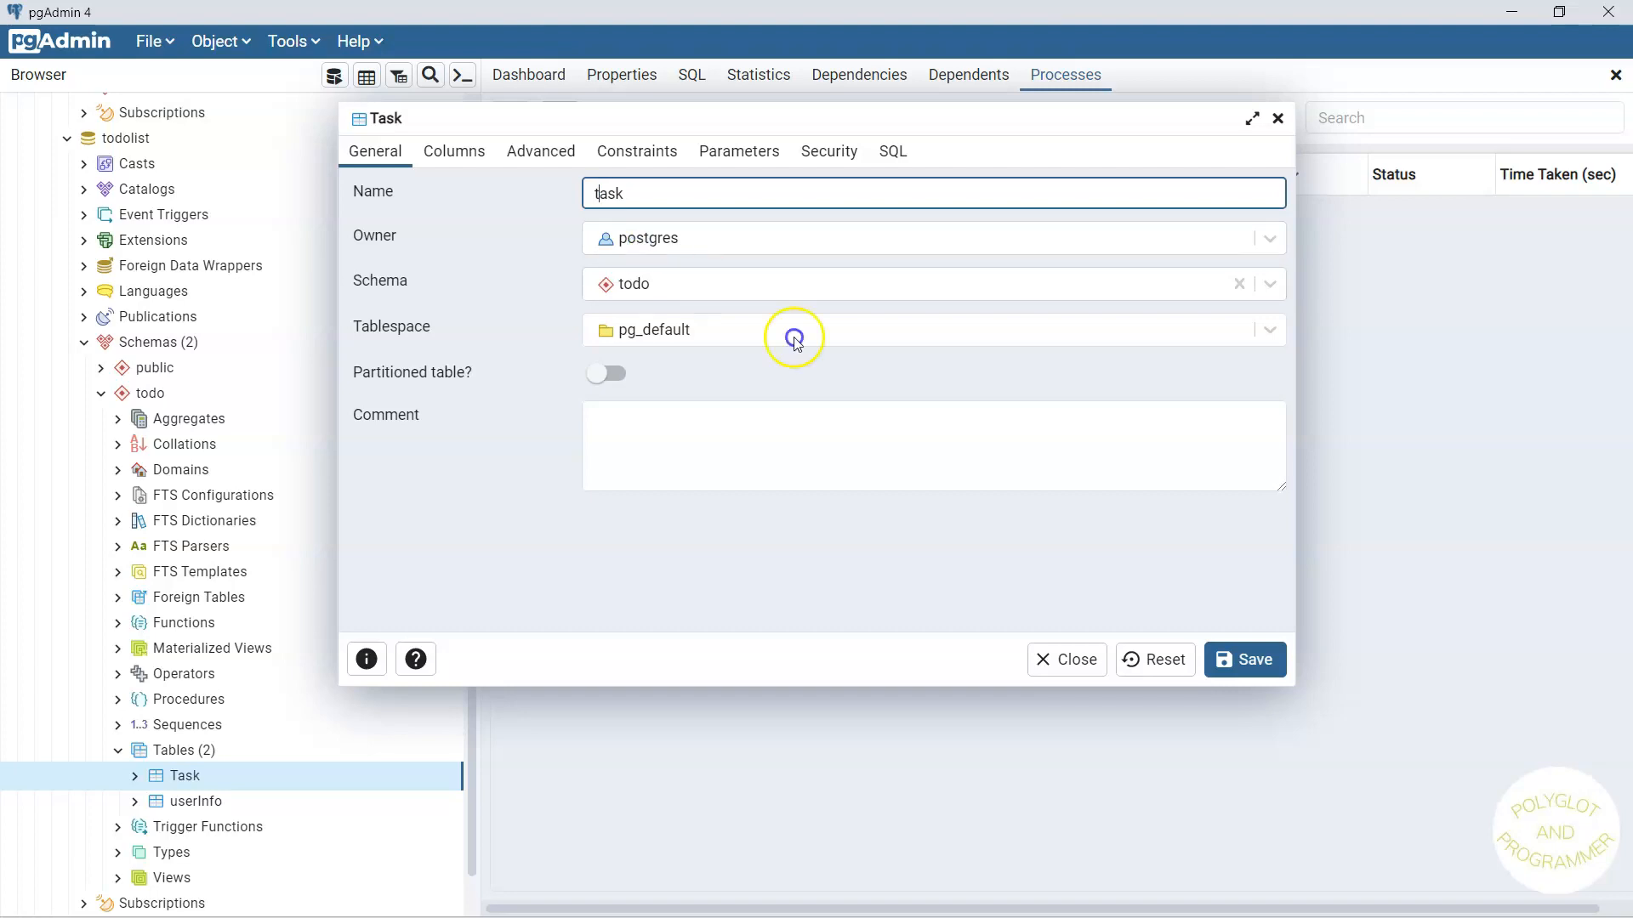
{"action": "left_click", "coordinate": [1275, 661]}
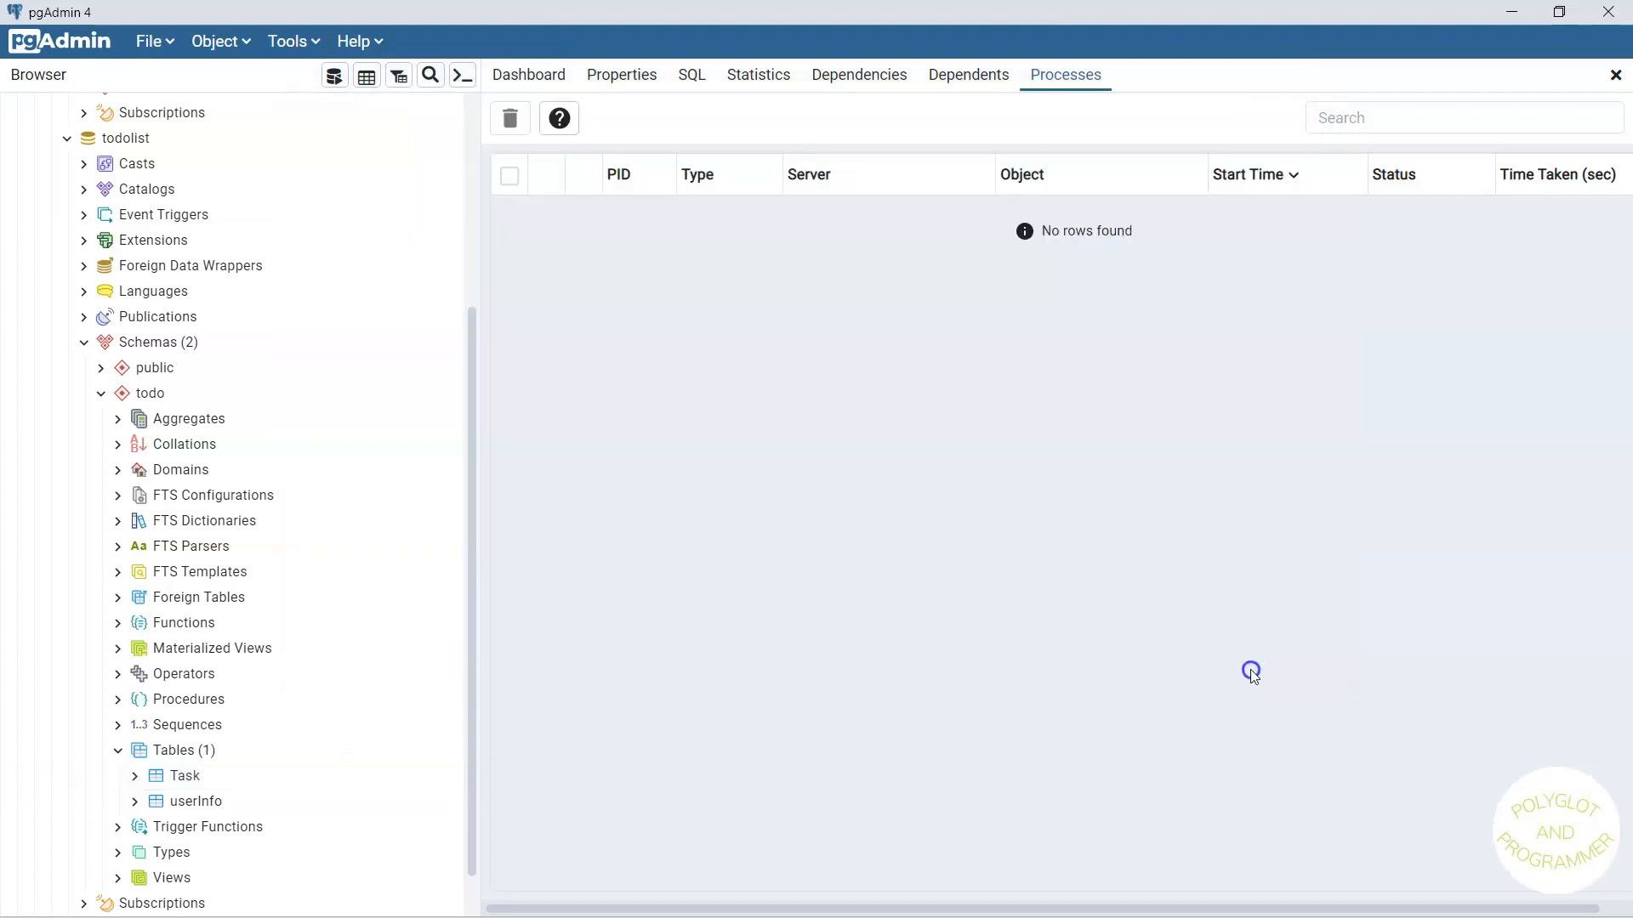
Select the userInfo table in the todo schema.
{"action": "left_click", "coordinate": [154, 803]}
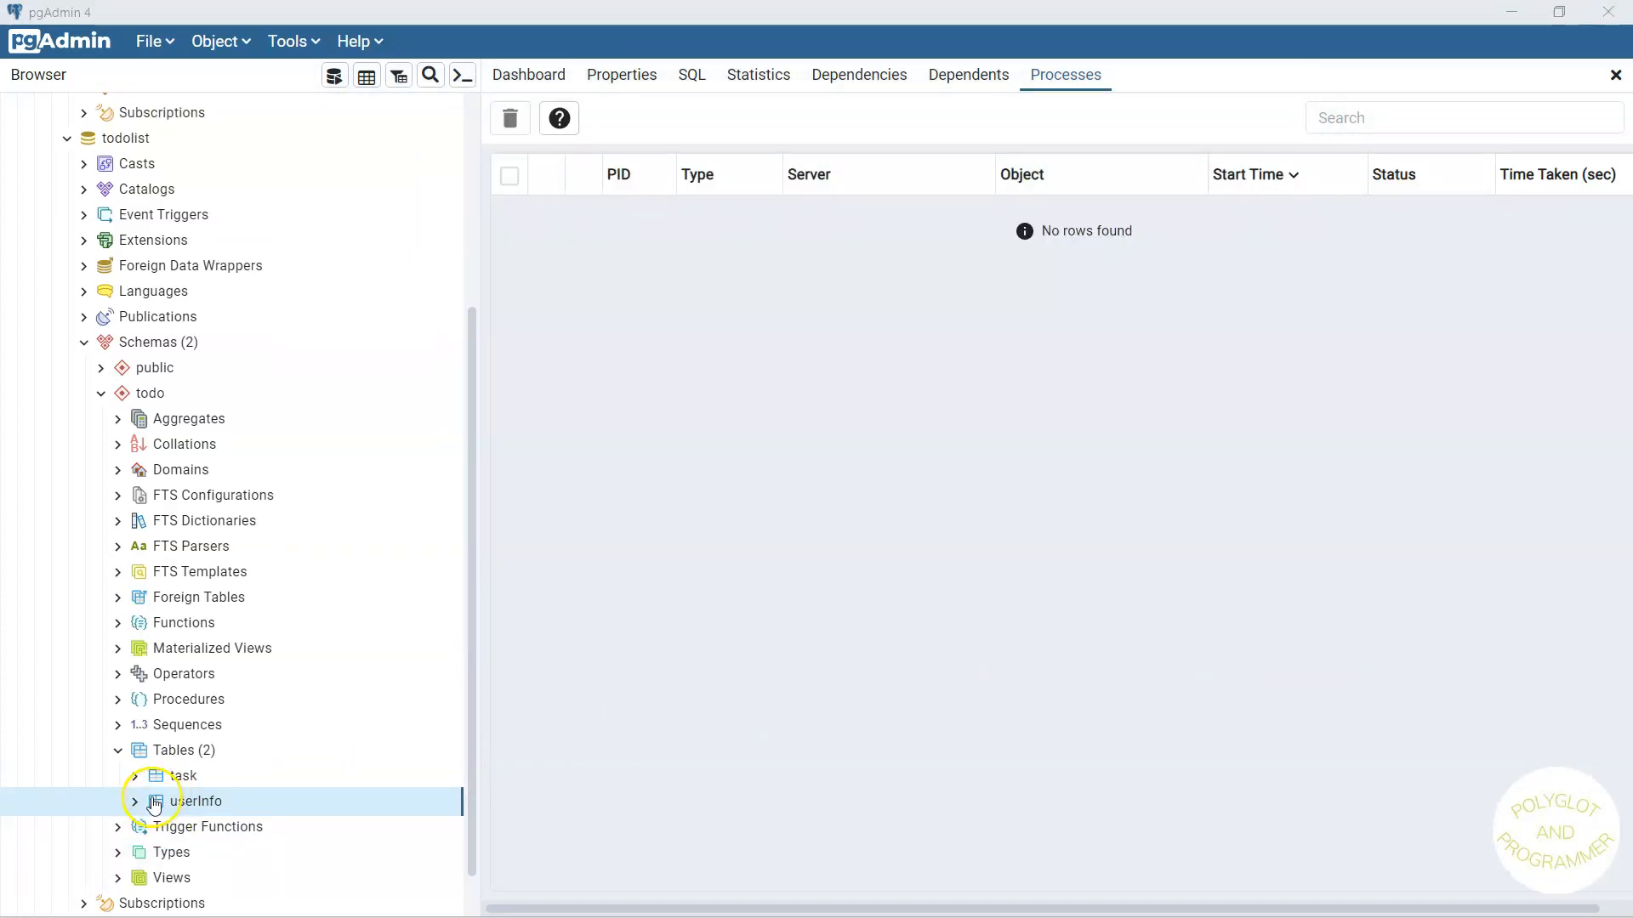